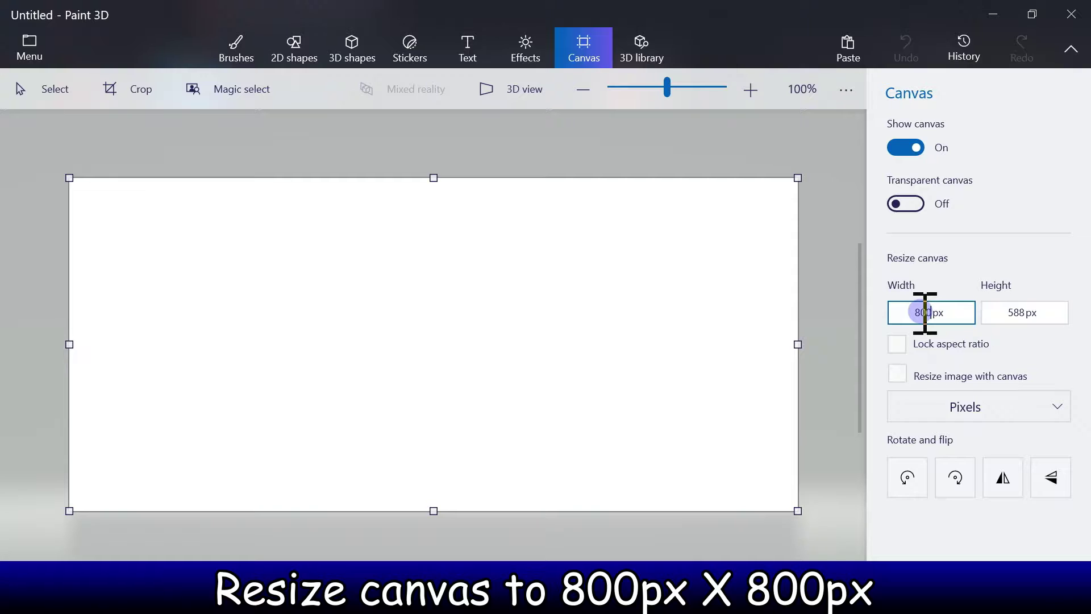
Set the canvas height to 800 px
double_click(1007, 313)
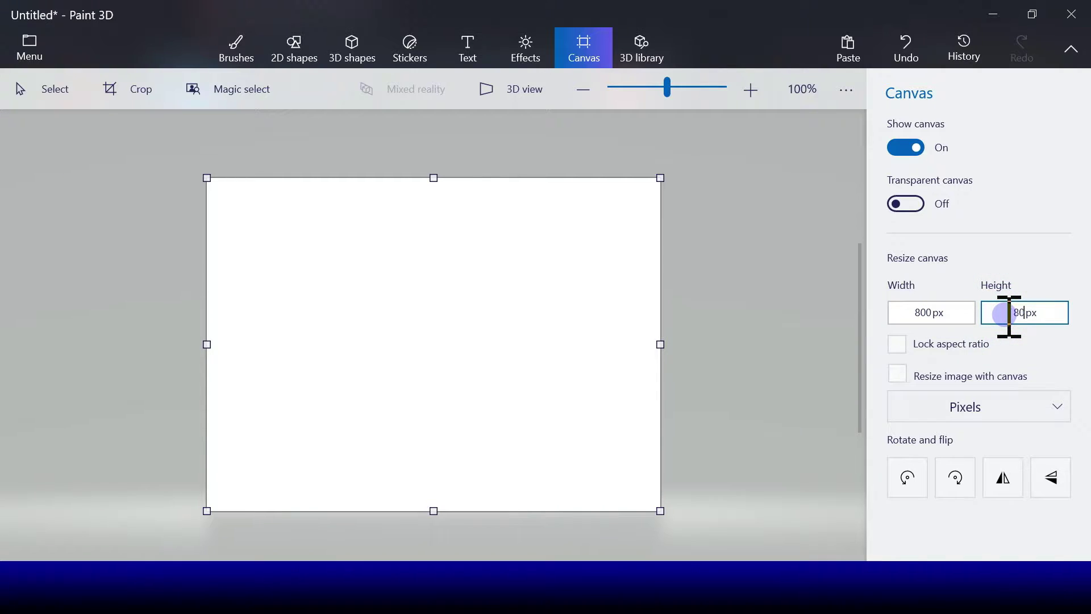
text(800)
key(Return)
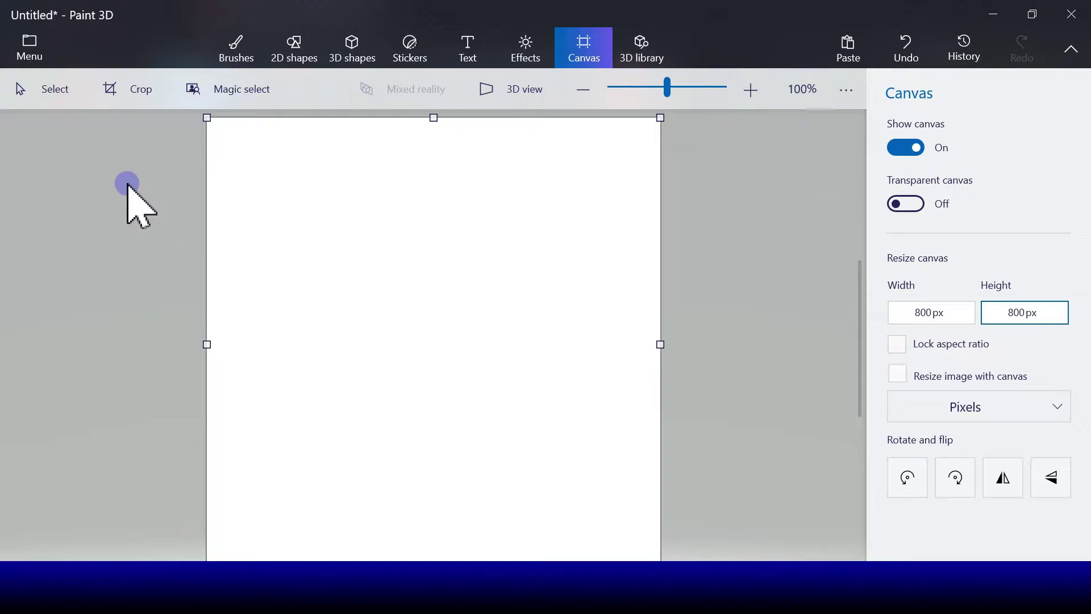
Fill the whole canvas with light gray
click(224, 48)
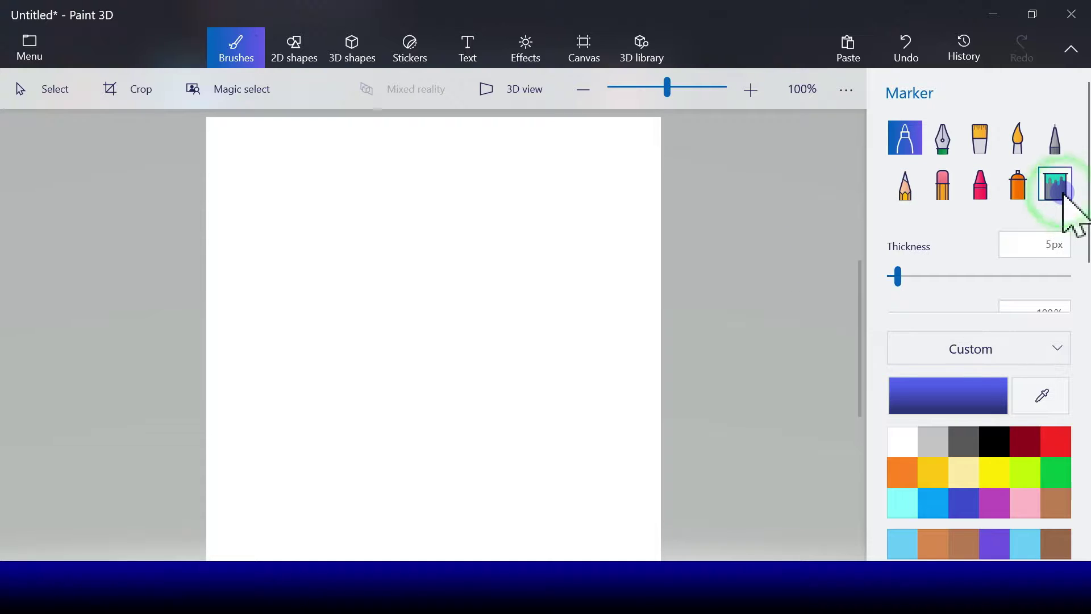
click(1058, 191)
click(936, 445)
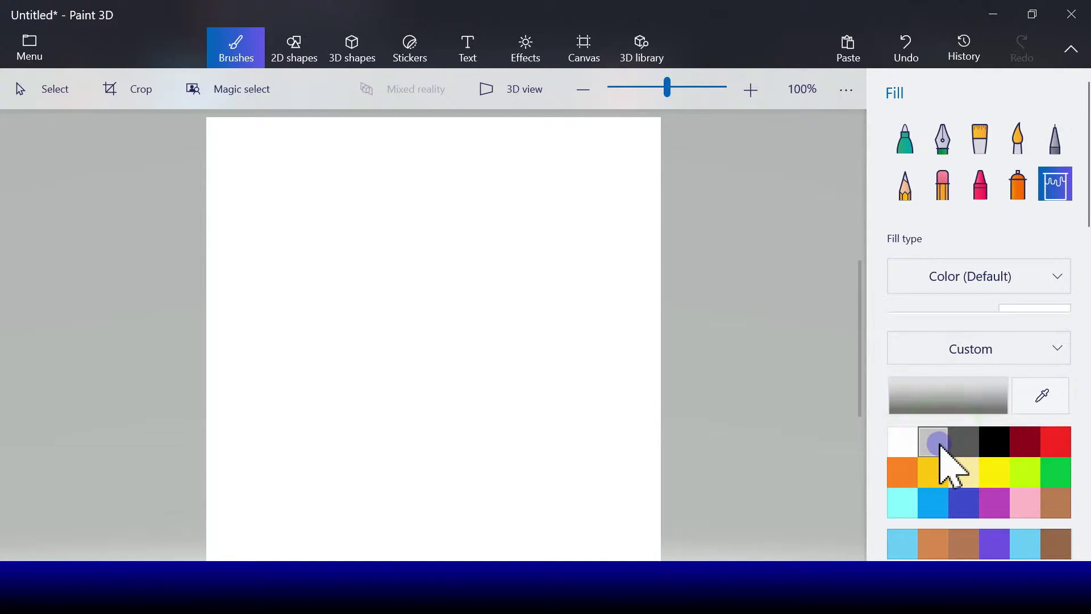
click(591, 373)
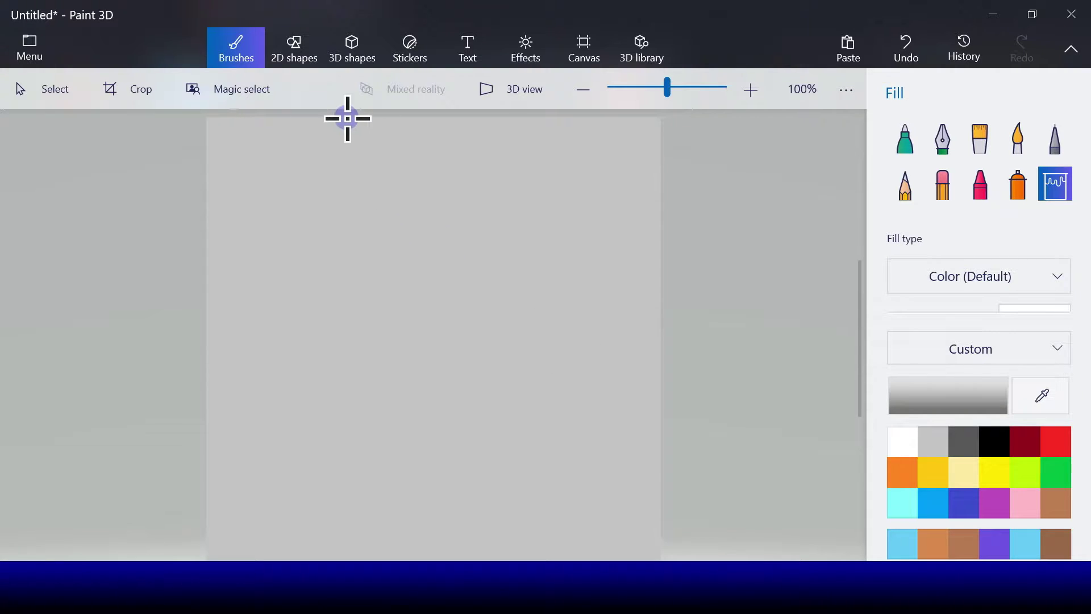
Draw a large circle near the canvas centre with a solid black fill and a 10 px black outline
click(301, 68)
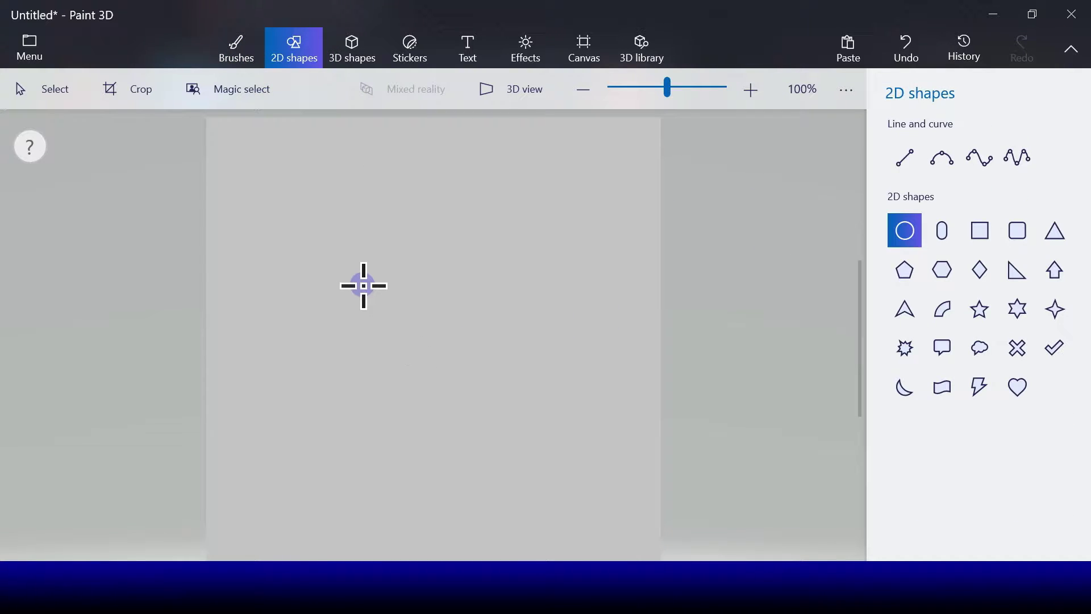
mouse_move(384, 278)
mouse_down()
mouse_move(539, 449)
mouse_move(588, 475)
mouse_up()
drag(462, 368, 434, 368)
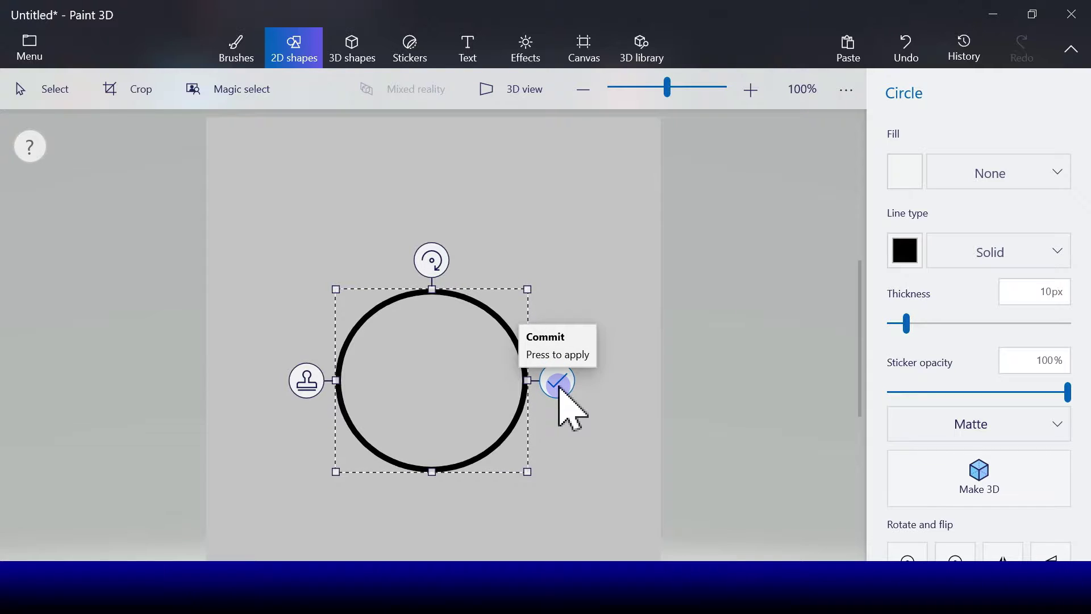
click(912, 172)
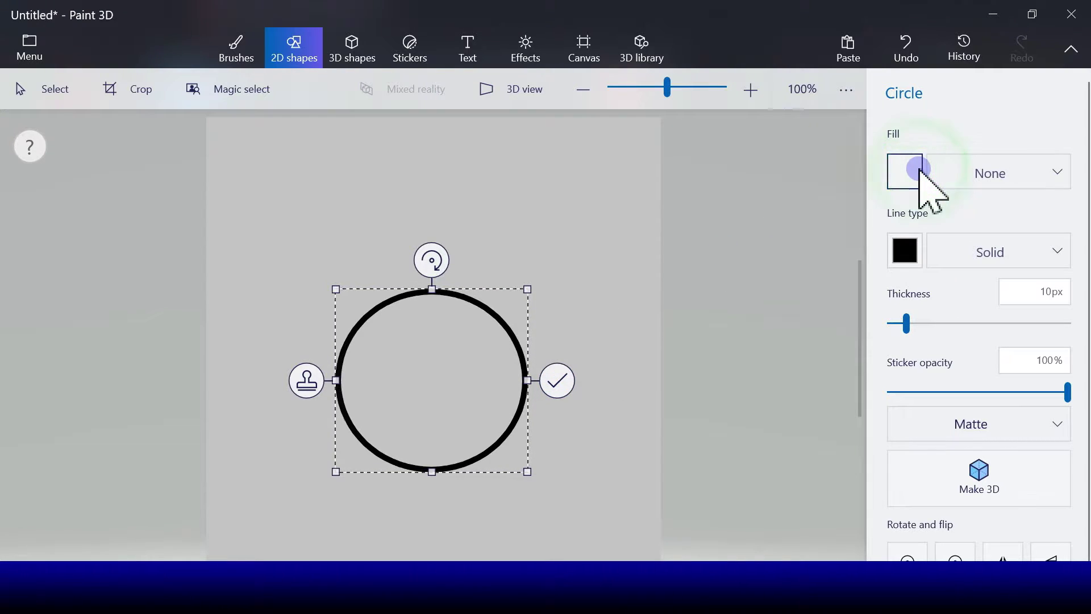
click(916, 234)
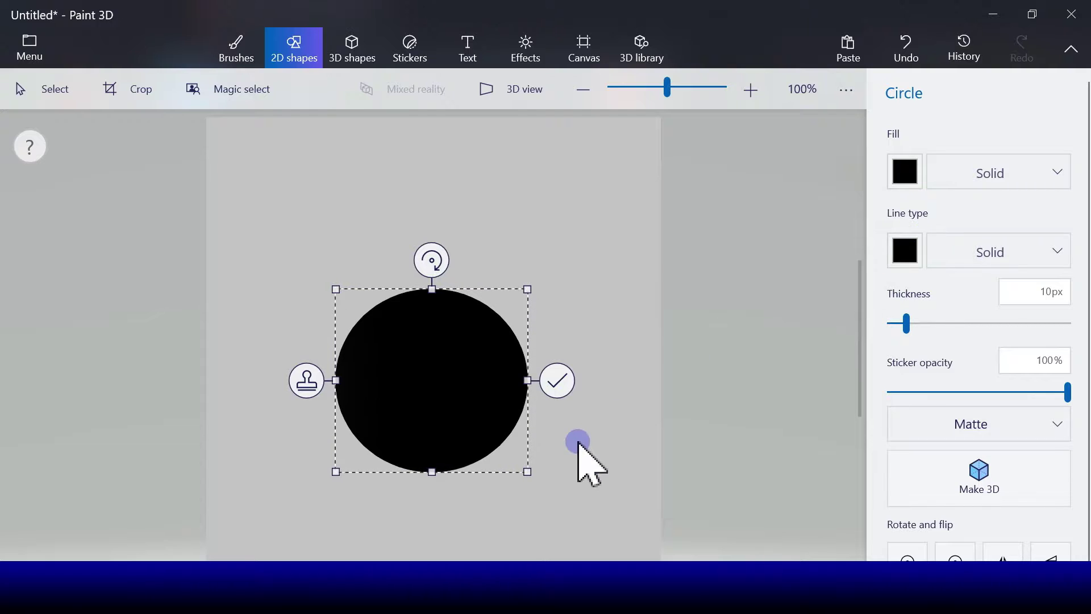
click(560, 382)
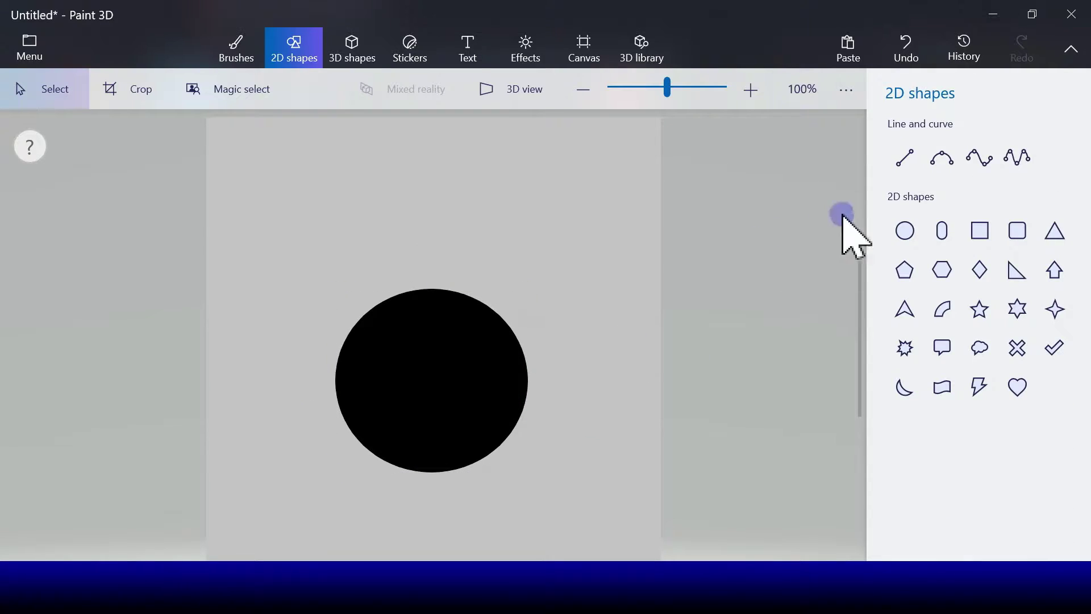
Draw the left ear as a pointed black 3-point curve on the circle's upper left, 20 px thick
click(945, 164)
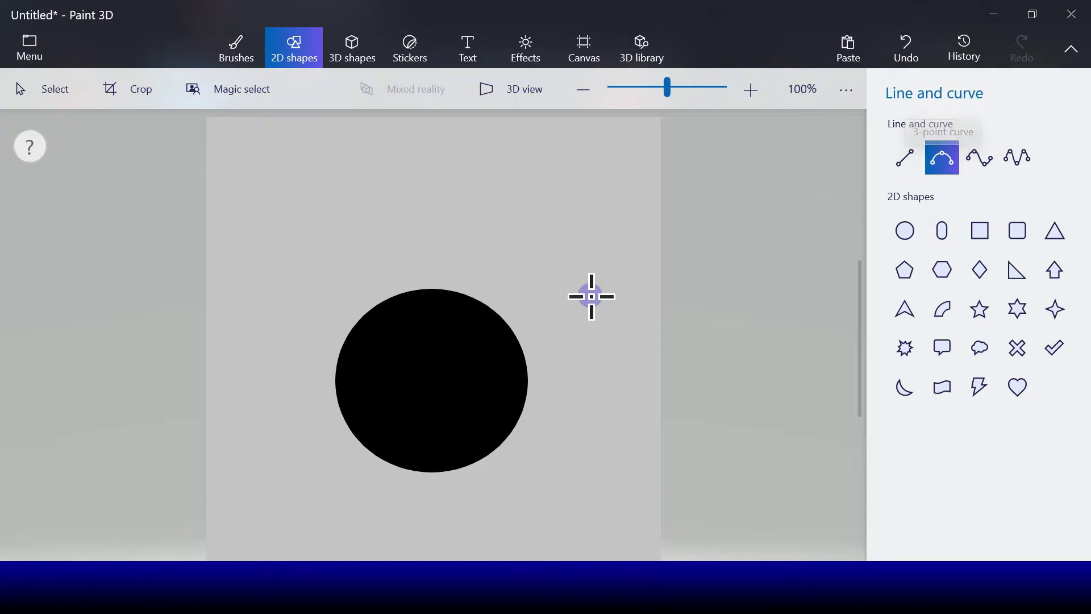
click(397, 297)
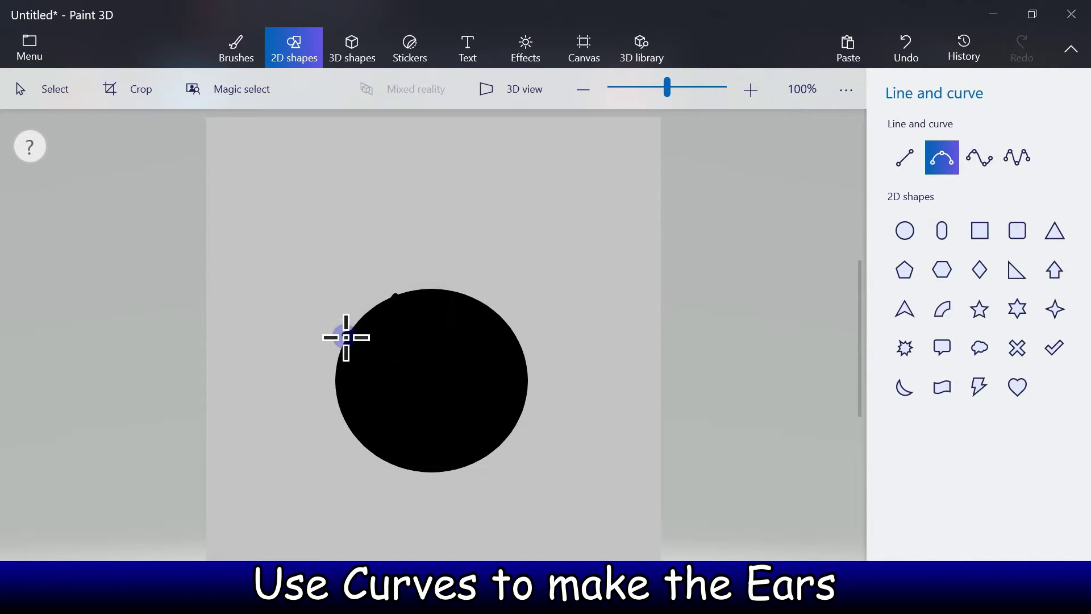
click(348, 341)
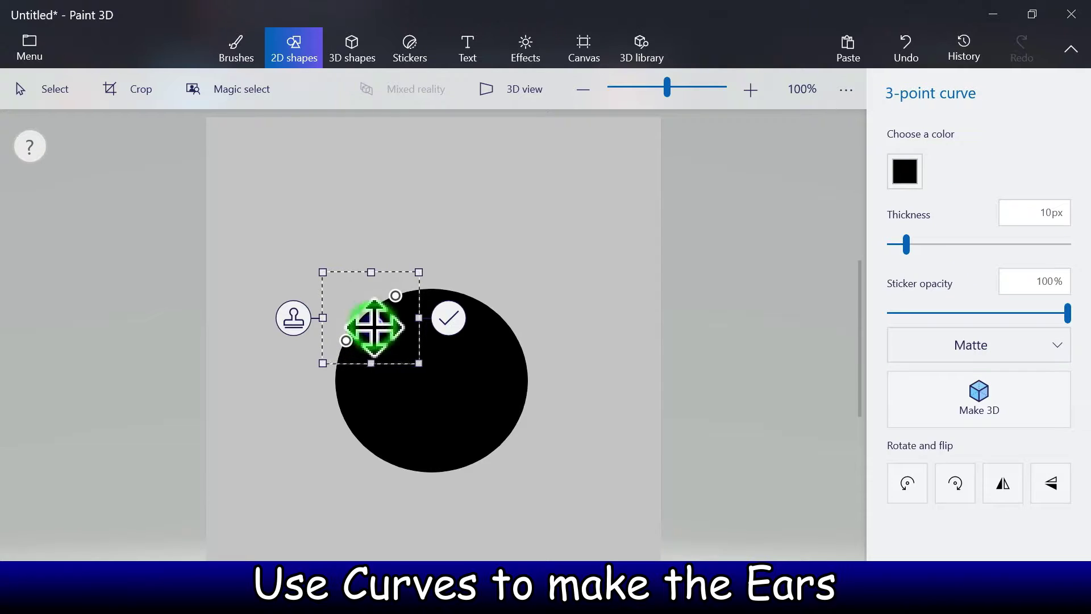
drag(372, 324, 338, 264)
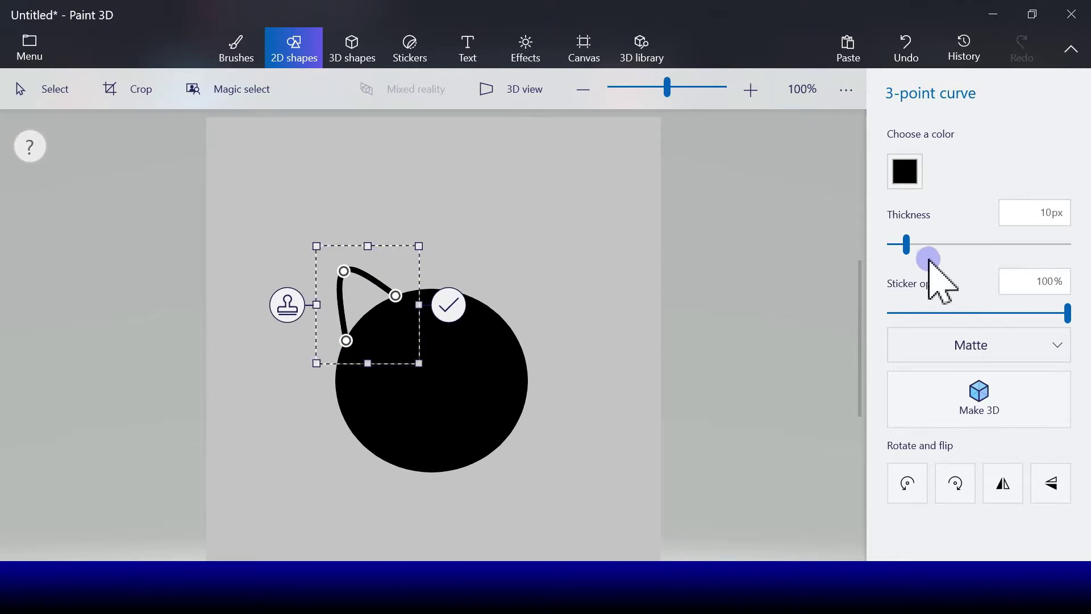
drag(906, 246, 928, 249)
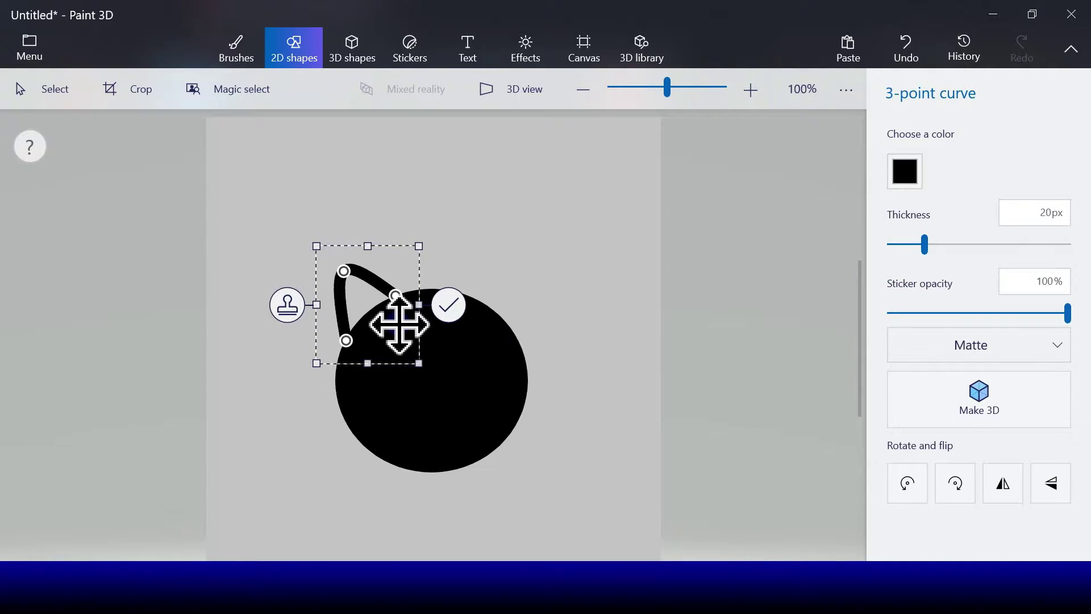
click(449, 314)
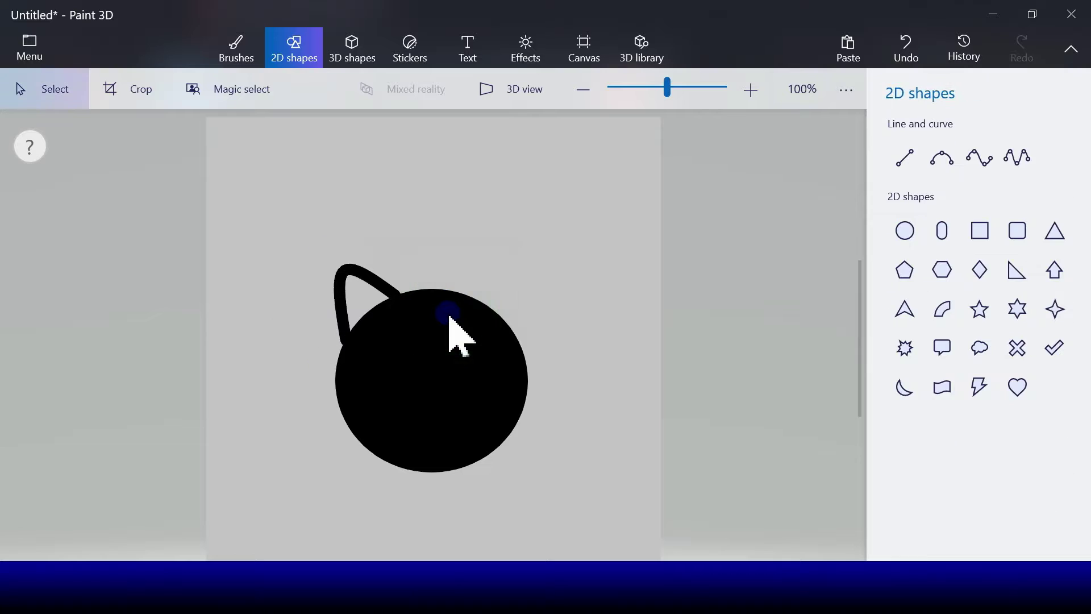
Draw the right ear as a matching black 3-point curve on the circle's upper right, bent upward into a peak
click(940, 161)
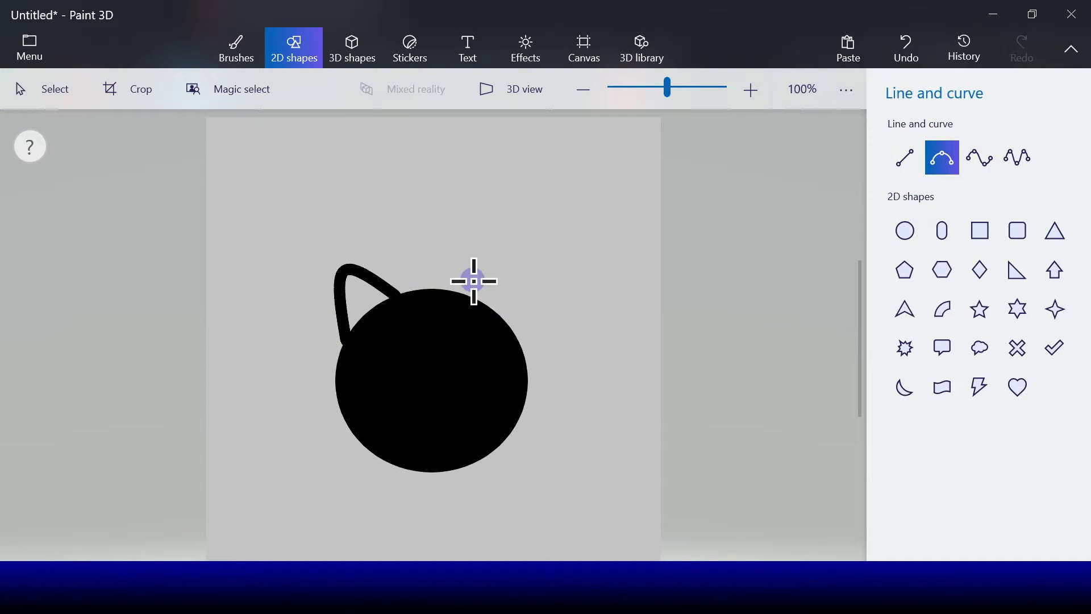
drag(468, 297, 506, 326)
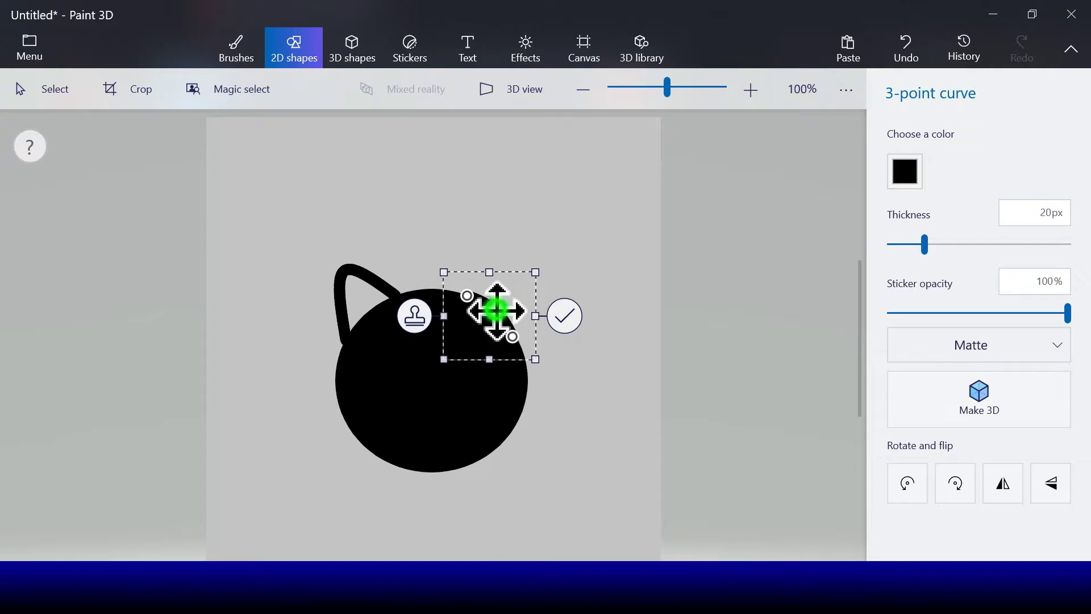
drag(500, 309, 509, 268)
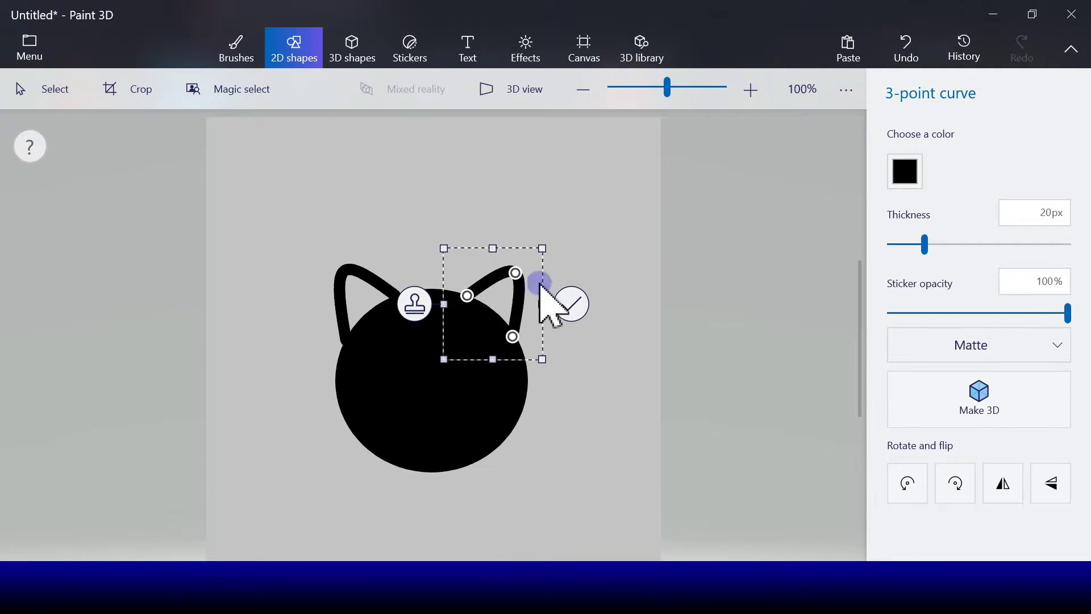
click(569, 302)
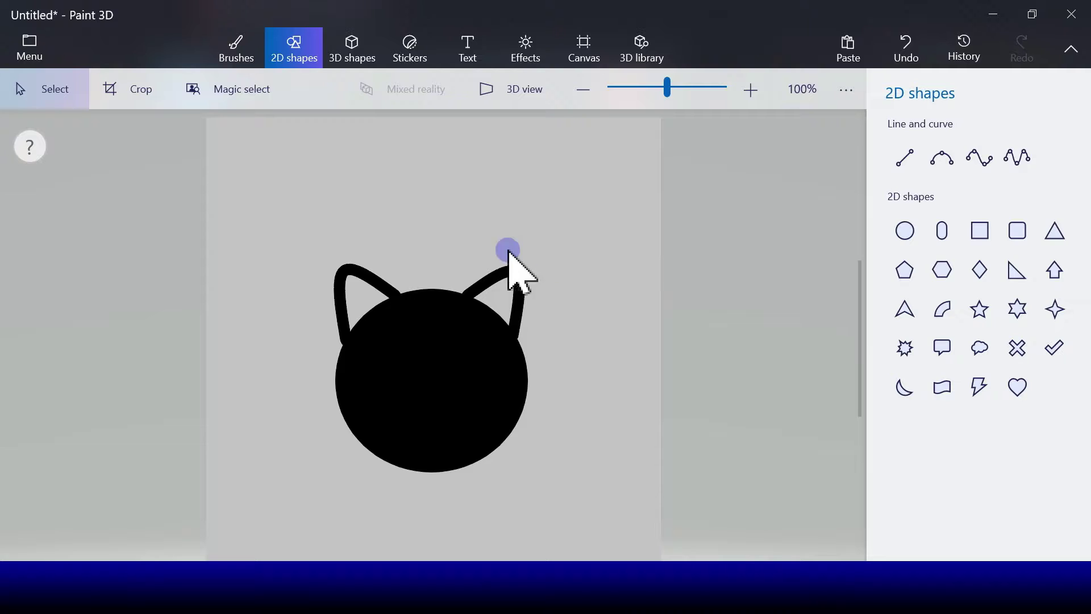
Draw the left wing's inner edge as a slightly sagging 3-point curve rising outward from the circle's left side
click(942, 159)
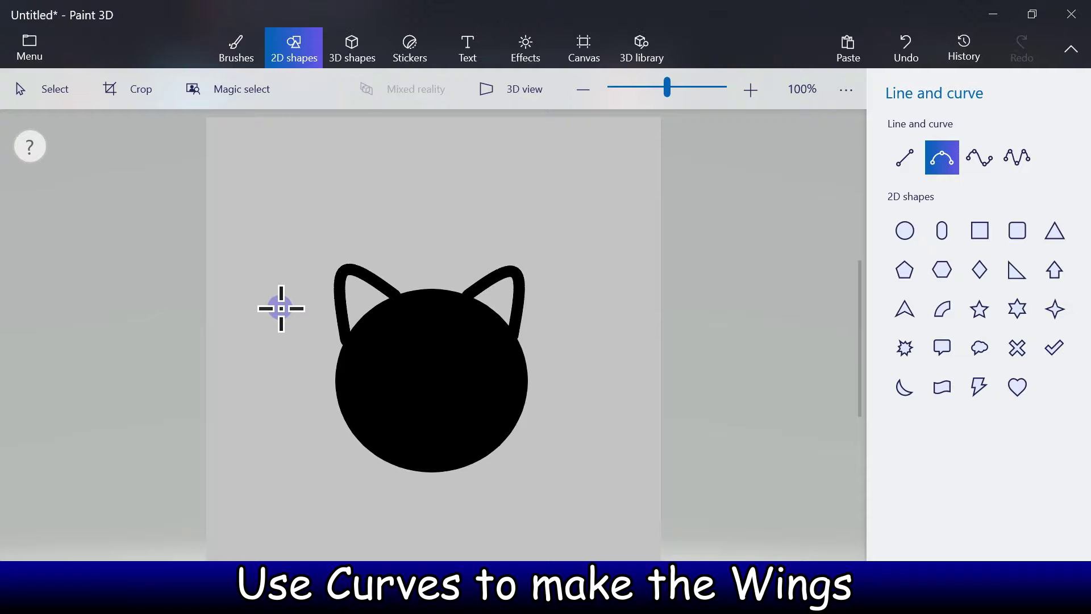
drag(281, 309, 341, 375)
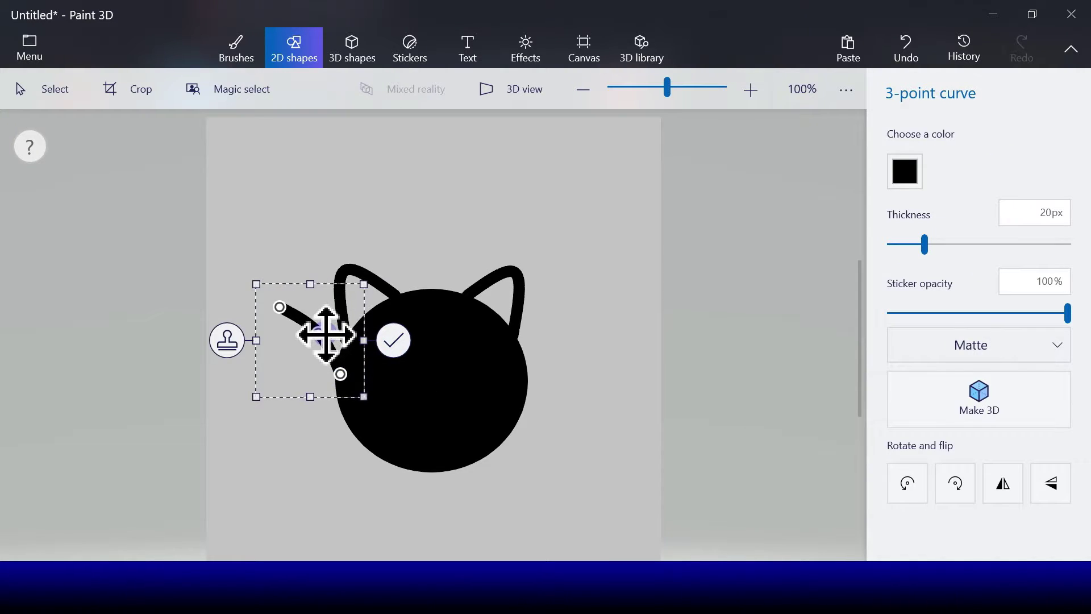
mouse_move(314, 334)
mouse_down()
mouse_move(297, 341)
mouse_move(307, 346)
mouse_up()
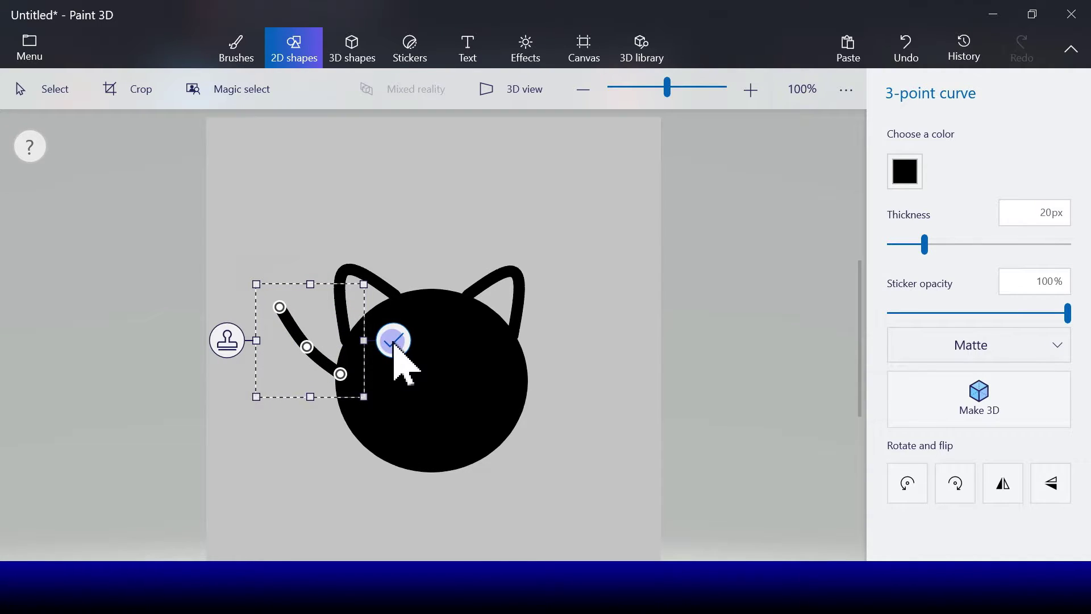
click(393, 341)
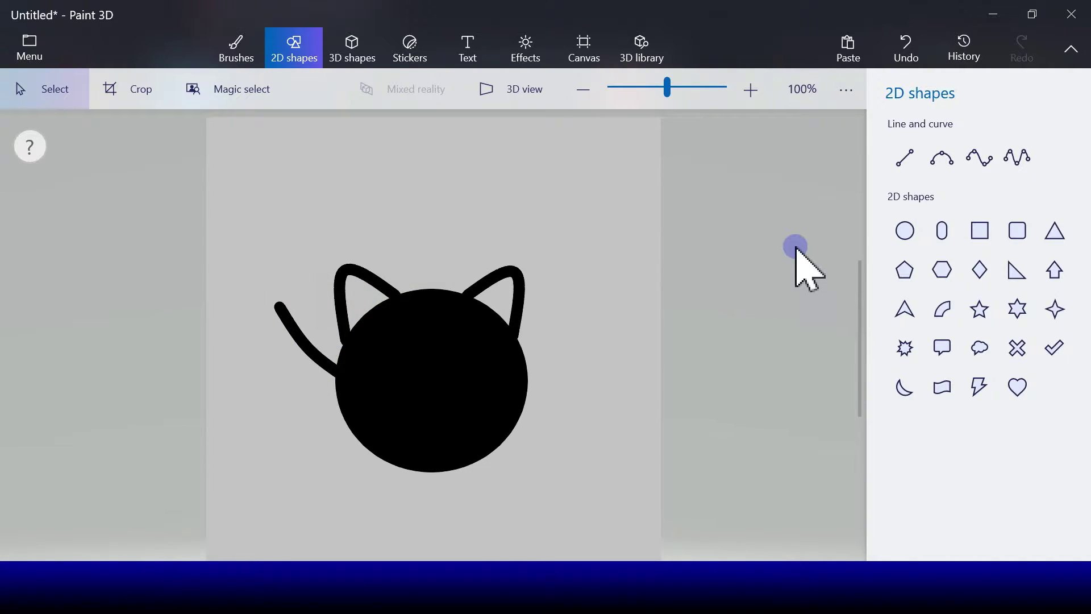
Draw the right wing's inner edge as a 3-point curve rising outward from the circle's right side to about ear height
click(939, 169)
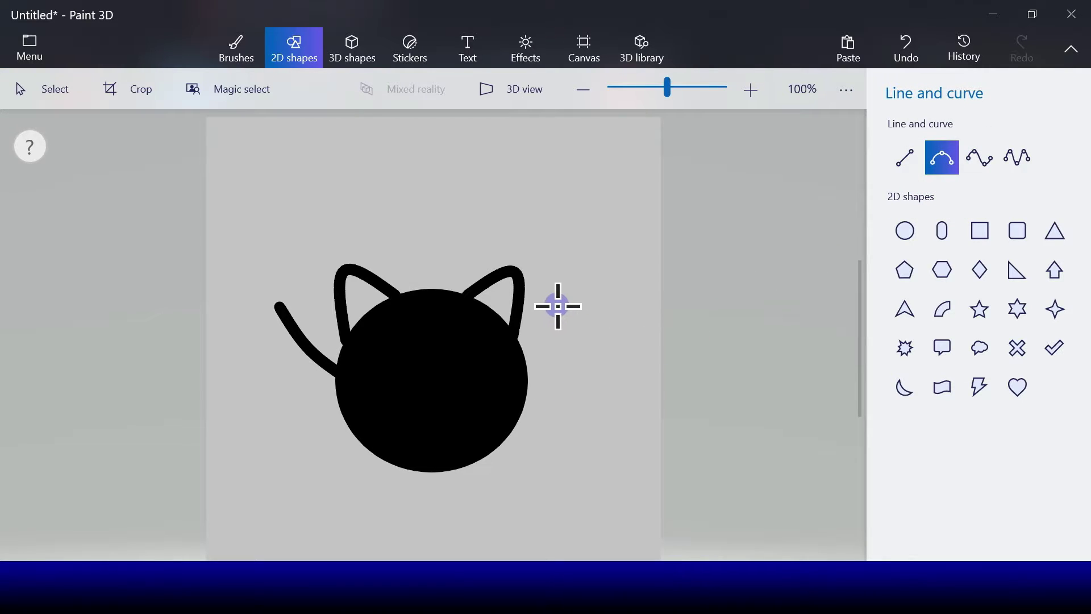
drag(558, 298, 519, 369)
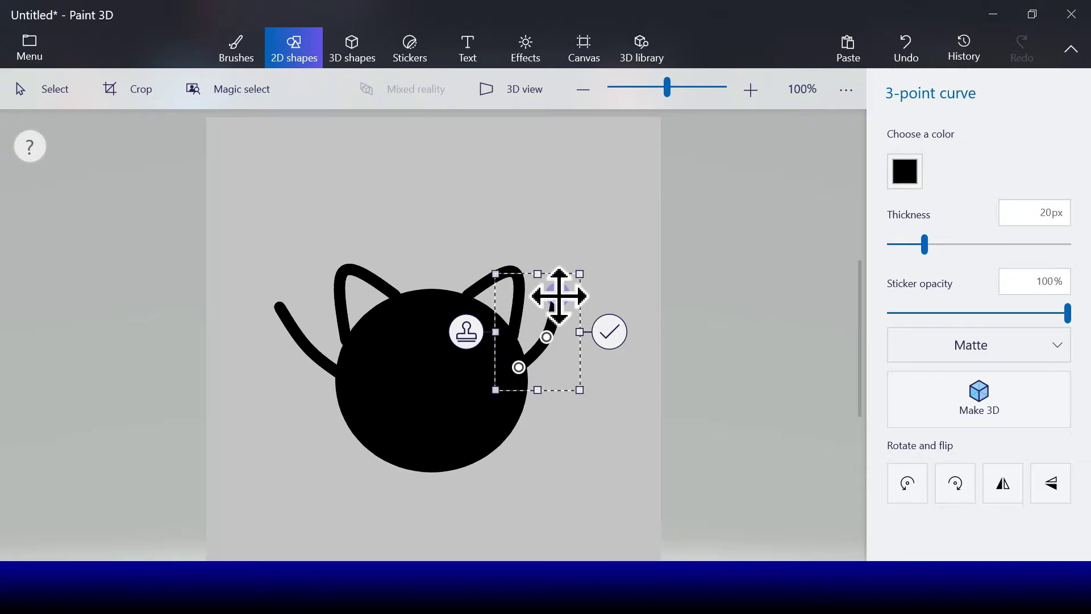
drag(560, 280, 553, 282)
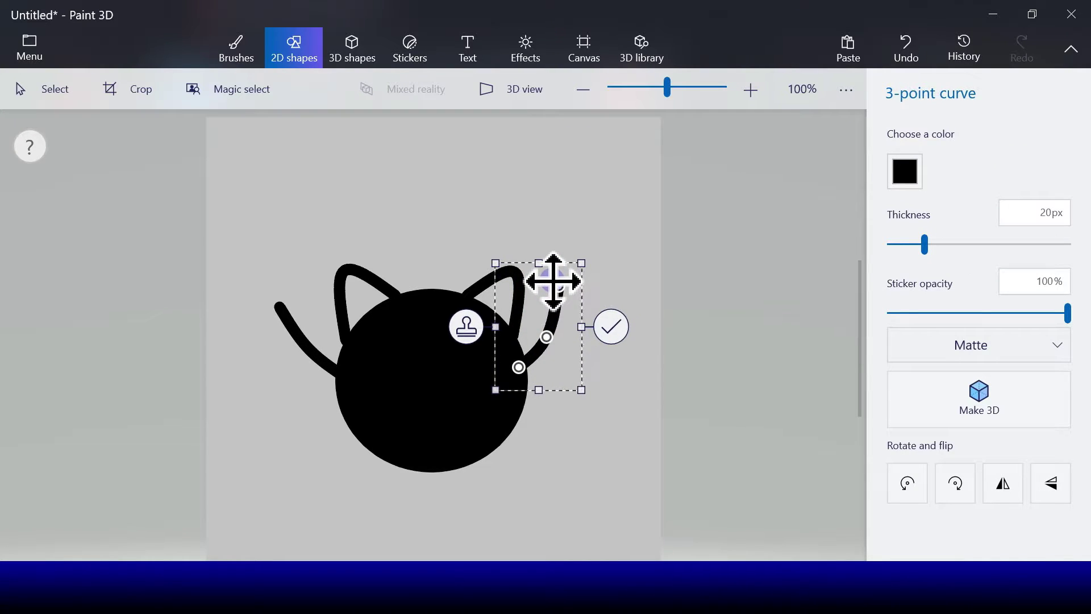
click(611, 326)
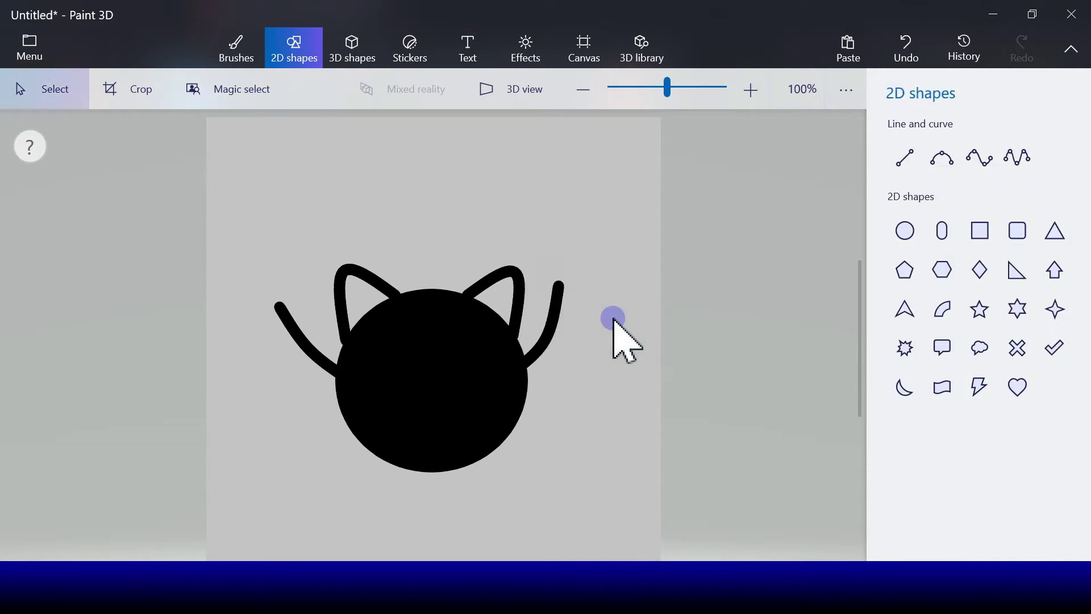
Draw the left wing's outer edge as an outward-bowed 3-point curve from the wing tip down near the canvas's left edge
click(945, 161)
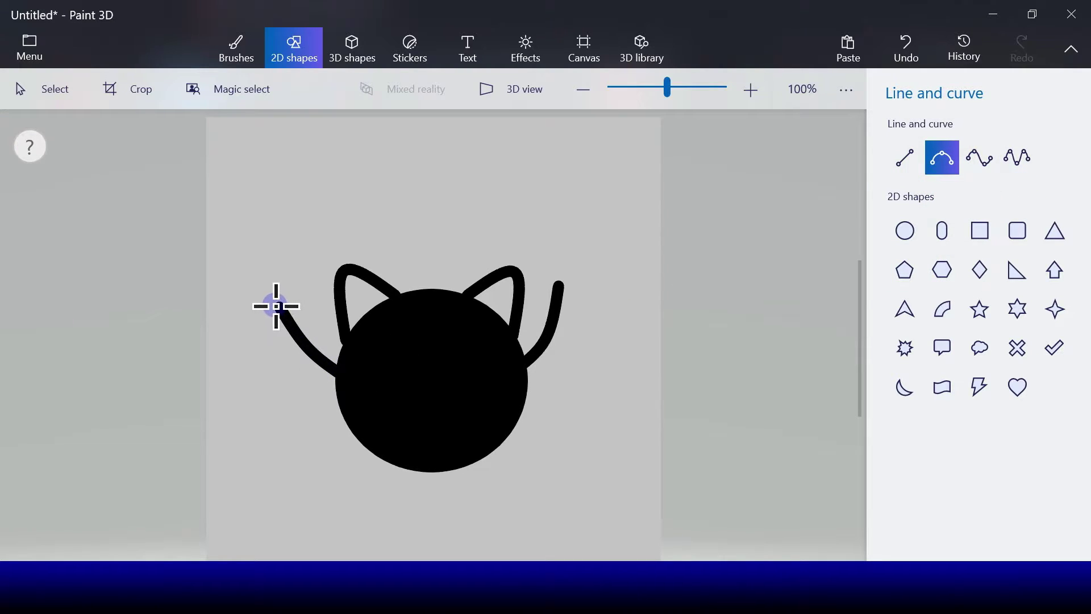
drag(276, 306, 225, 512)
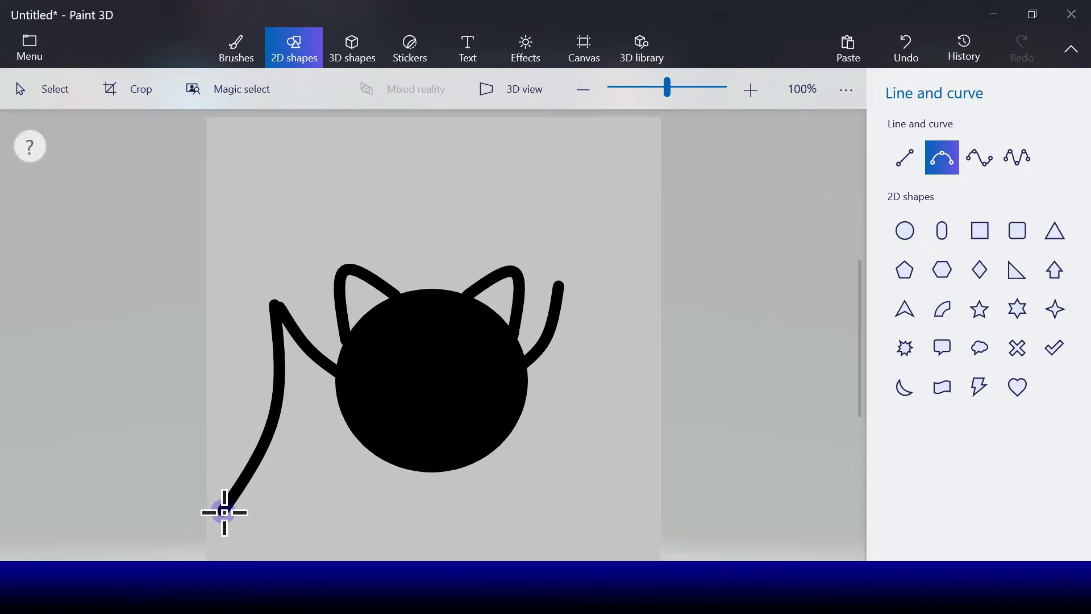
drag(244, 471, 226, 387)
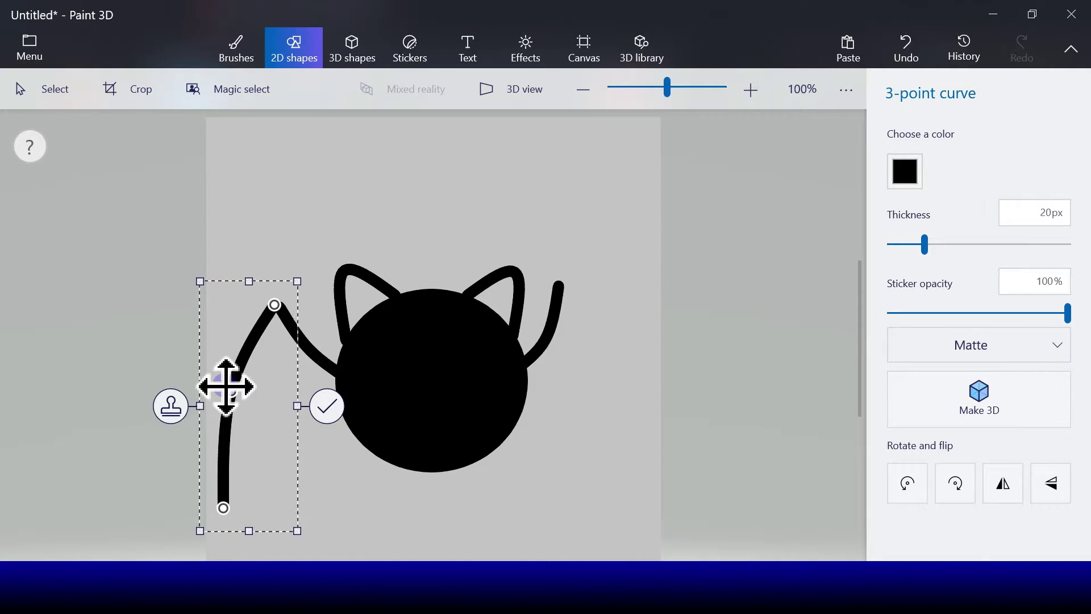
click(328, 406)
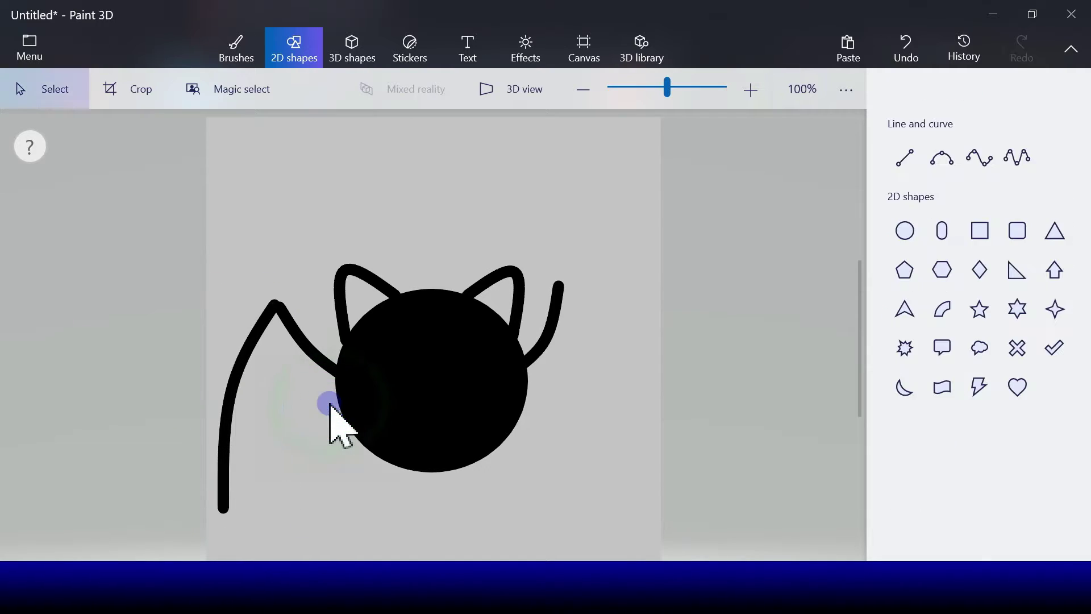
Draw the right wing's outer edge as an outward-bowed 20 px 3-point curve from the wing tip down near the canvas's right edge
click(941, 157)
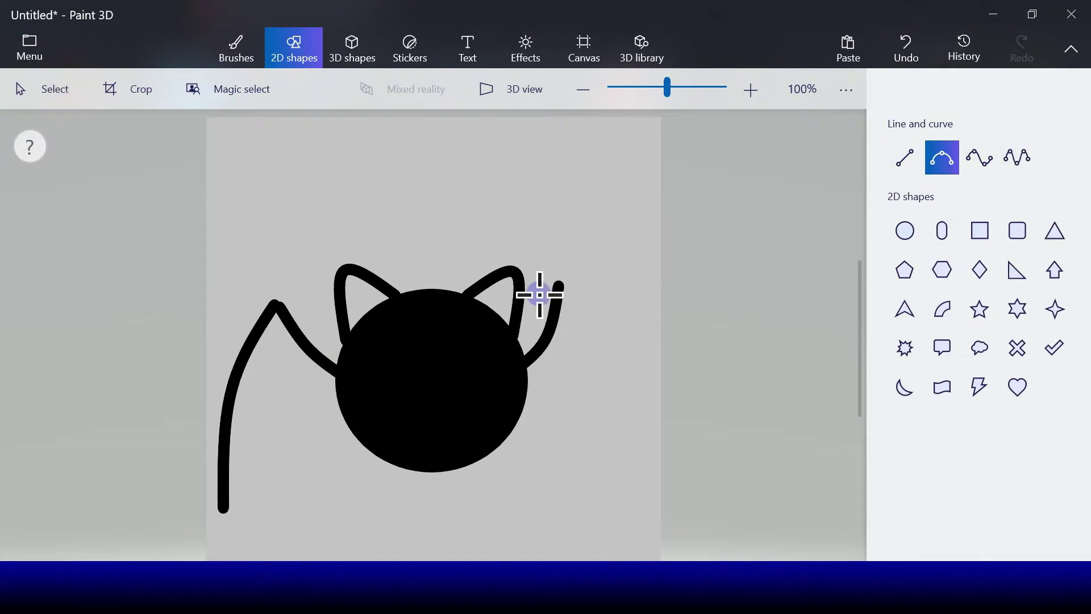
drag(559, 284, 653, 481)
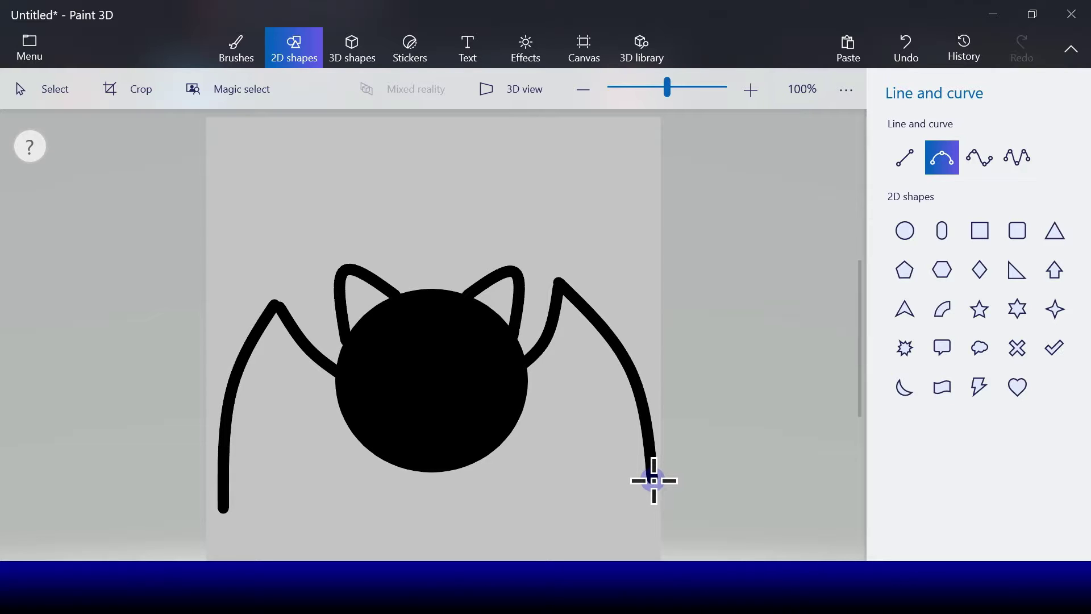
drag(655, 476, 650, 471)
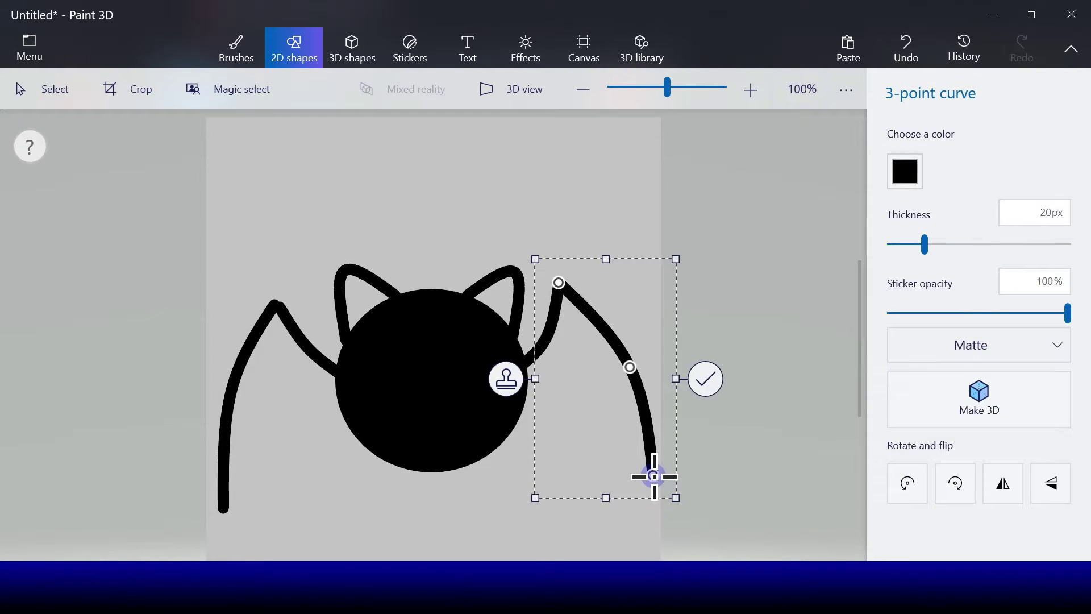
click(702, 385)
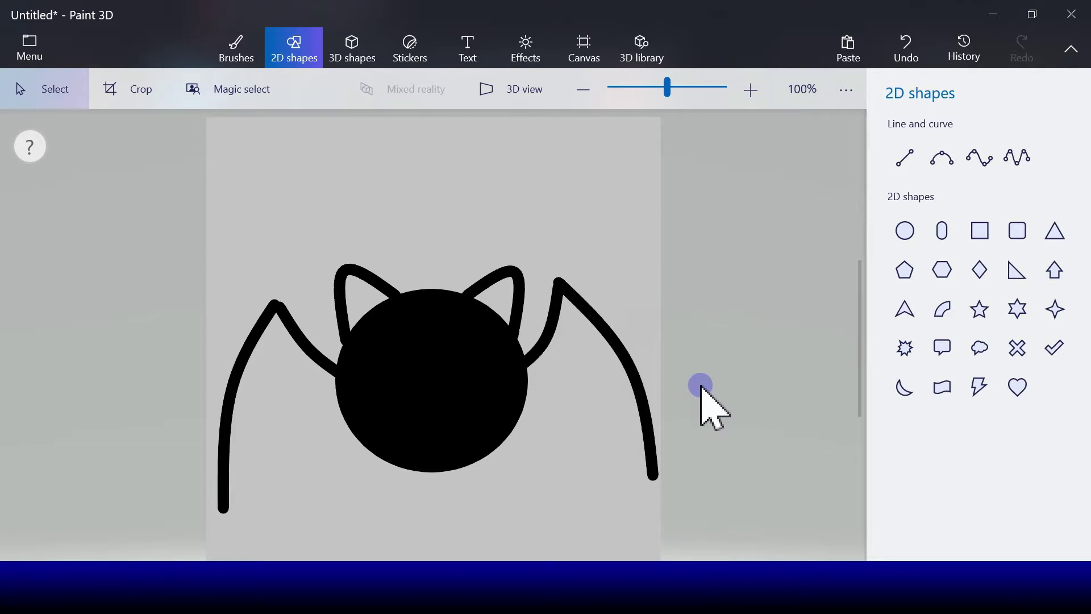
Draw the left wing's first rib as a 10 px 3-point curve from the wing tip downward, bowed toward the outer edge
click(942, 158)
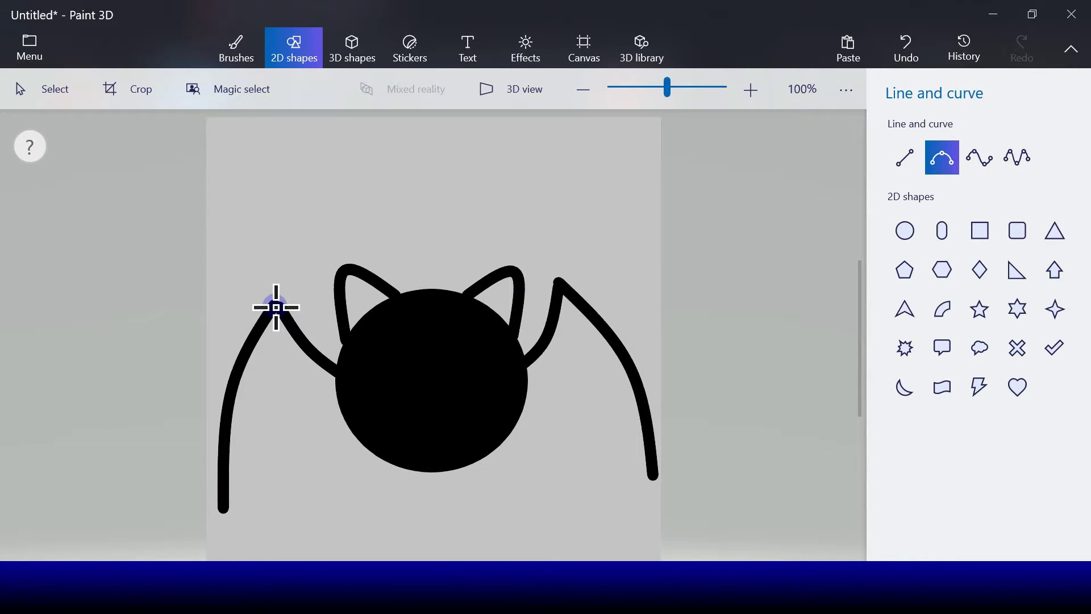
drag(276, 307, 263, 462)
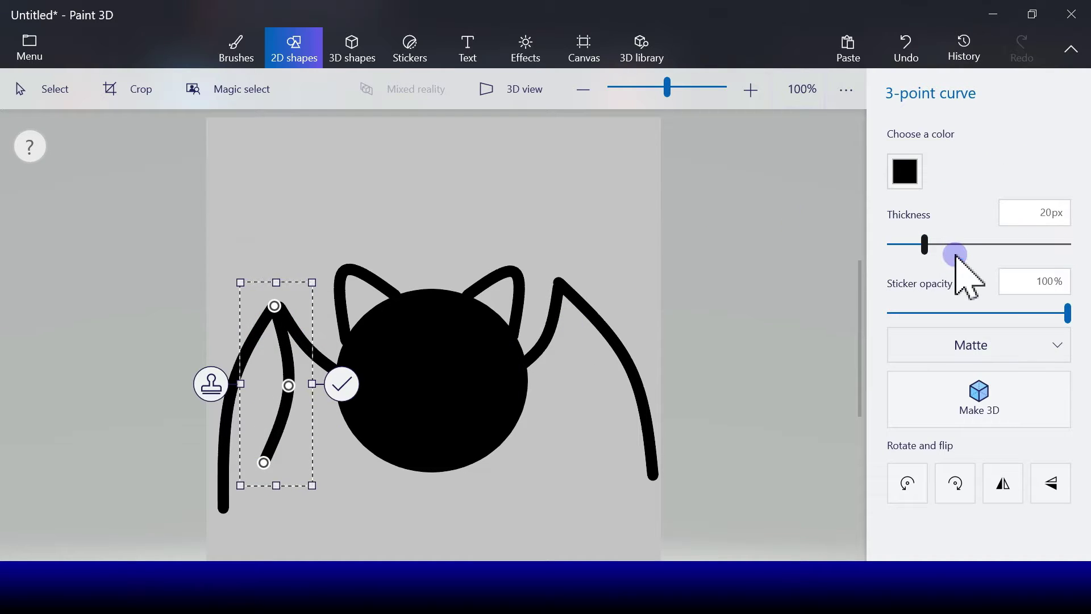
drag(927, 245, 906, 245)
drag(285, 379, 251, 382)
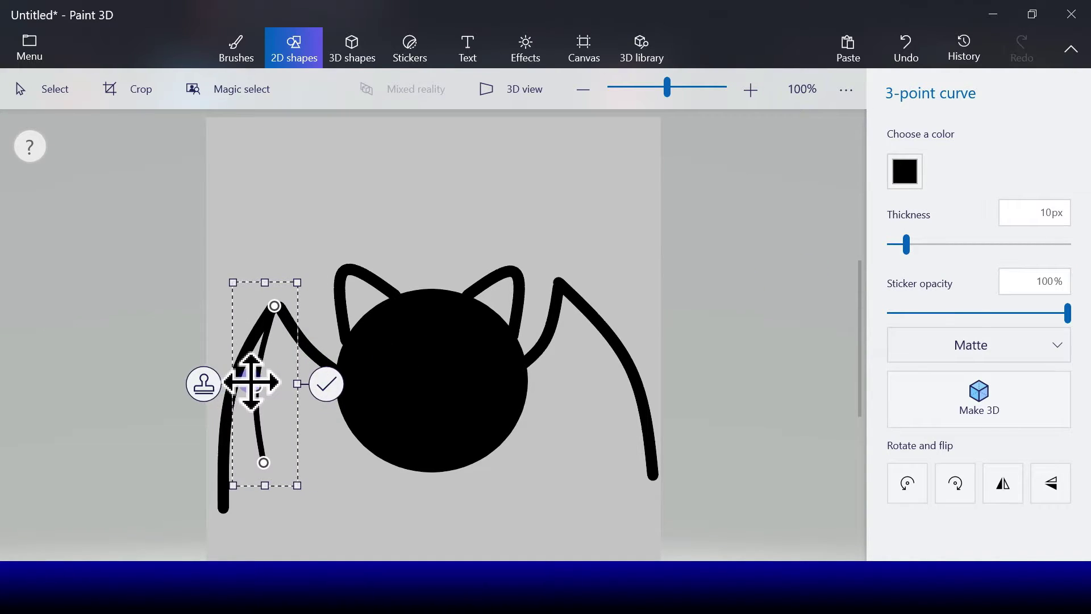
click(327, 384)
Draw the left wing's second rib as a 10 px 3-point curve from the wing tip down toward the body, sagging outward
click(941, 158)
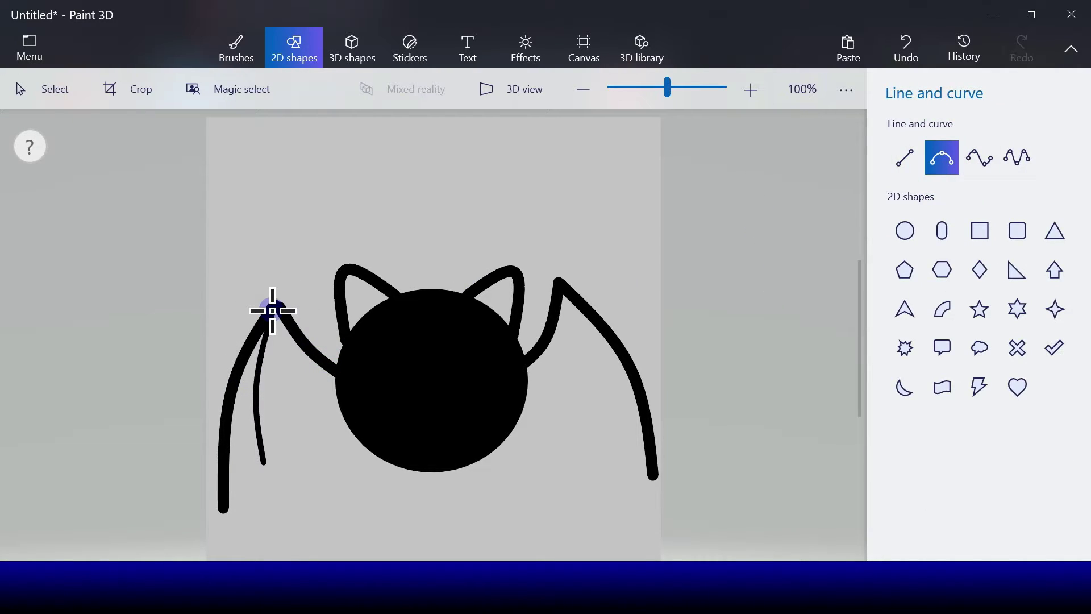
drag(278, 309, 325, 464)
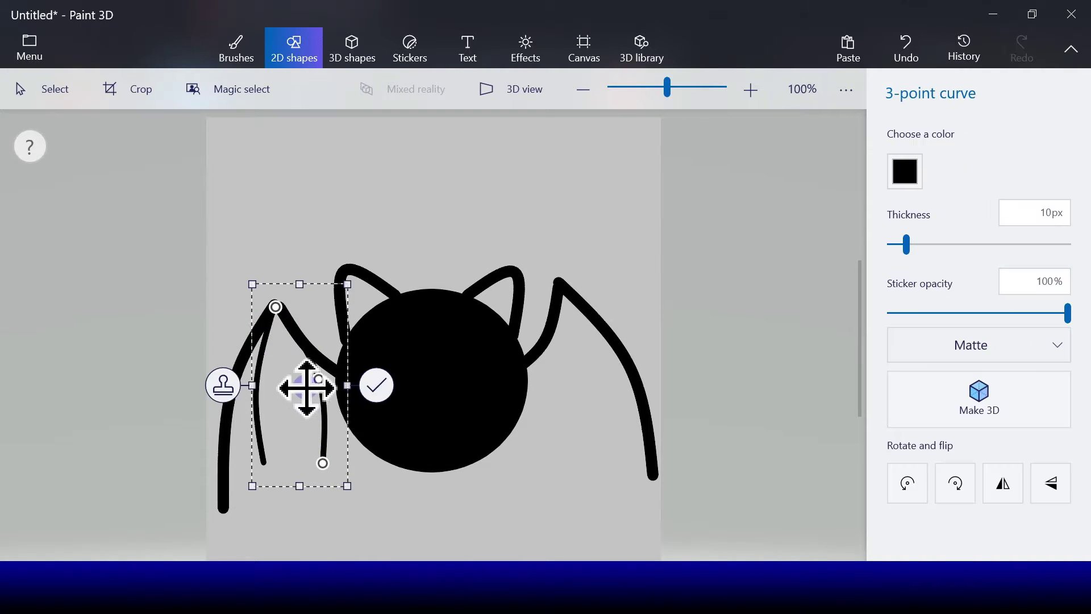
drag(305, 382, 279, 383)
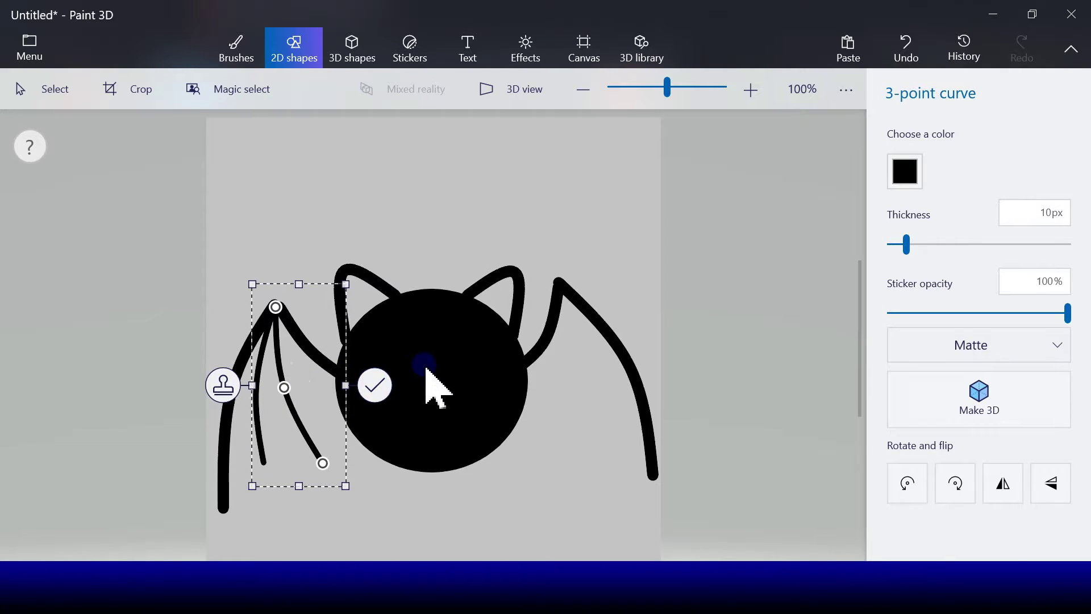
click(375, 386)
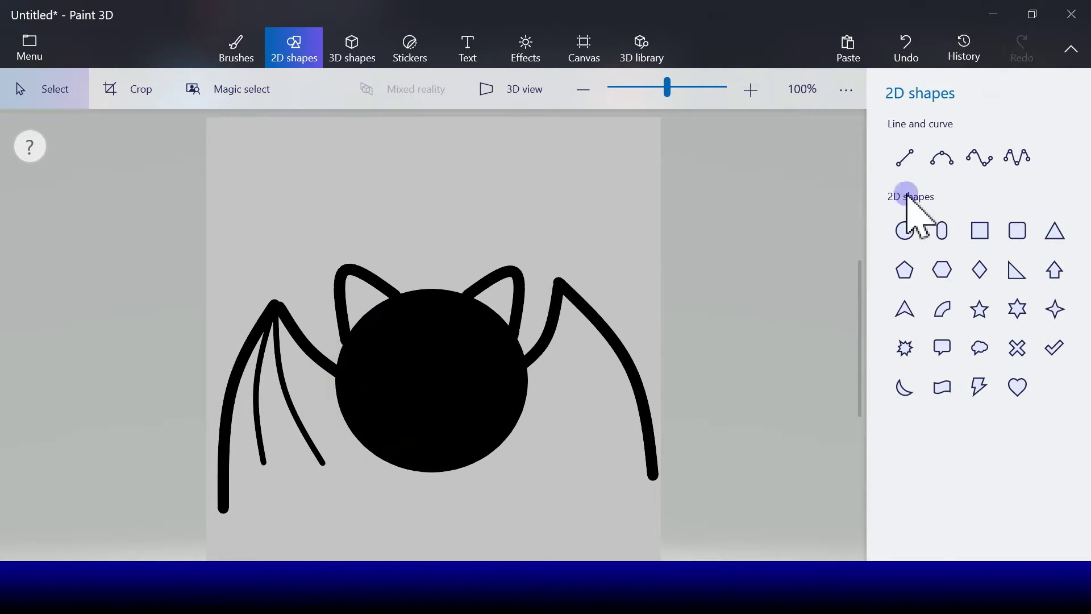
Draw two thin 3-point-curve ribs in the right wing from its tip downward, one near the outer edge and one nearer the body
click(942, 156)
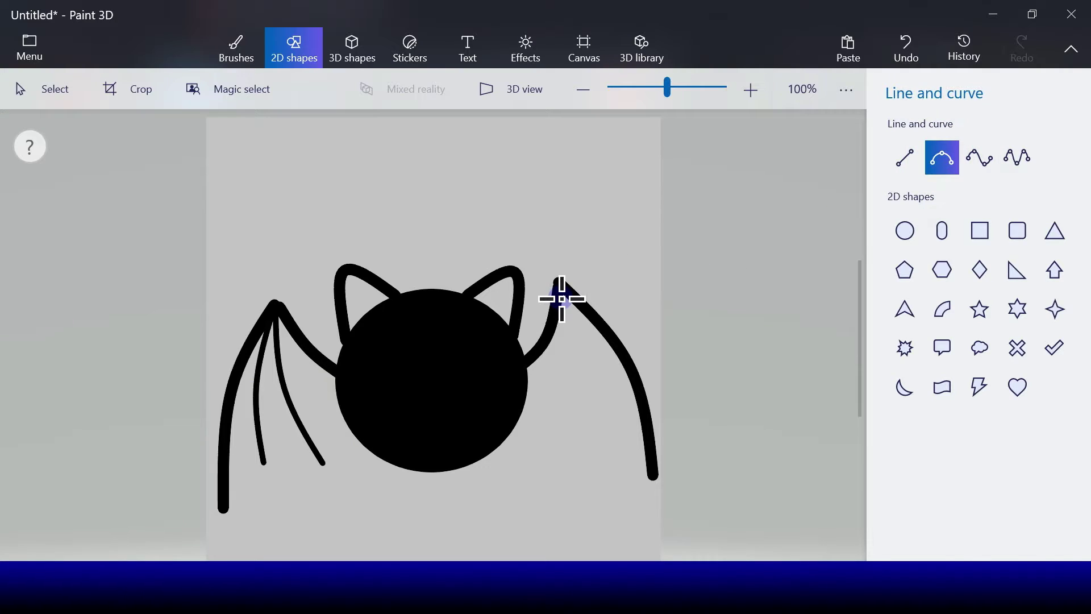
drag(561, 294, 609, 431)
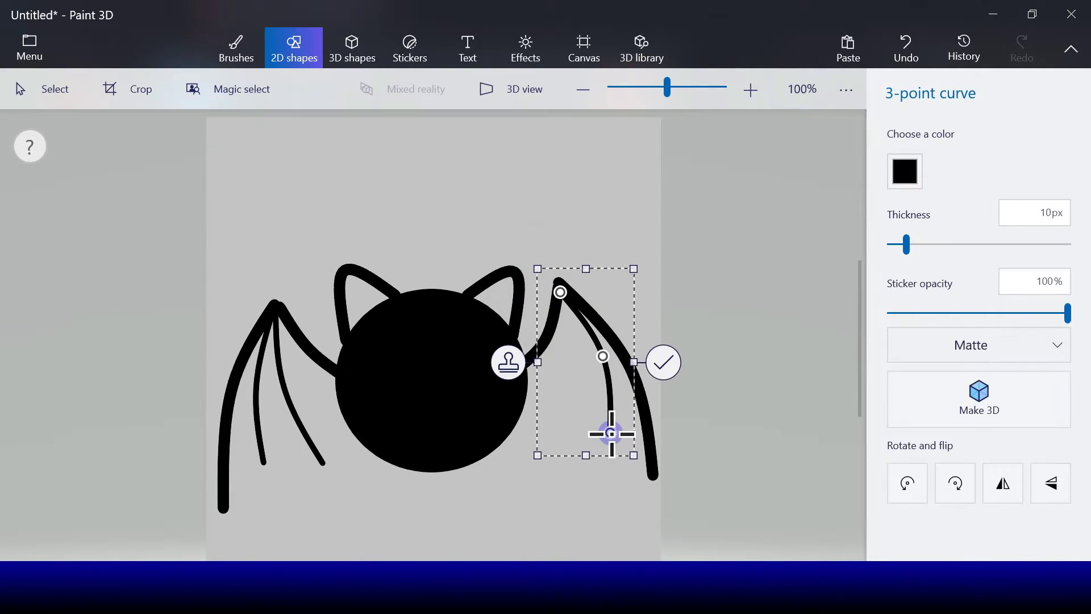
click(661, 364)
click(942, 159)
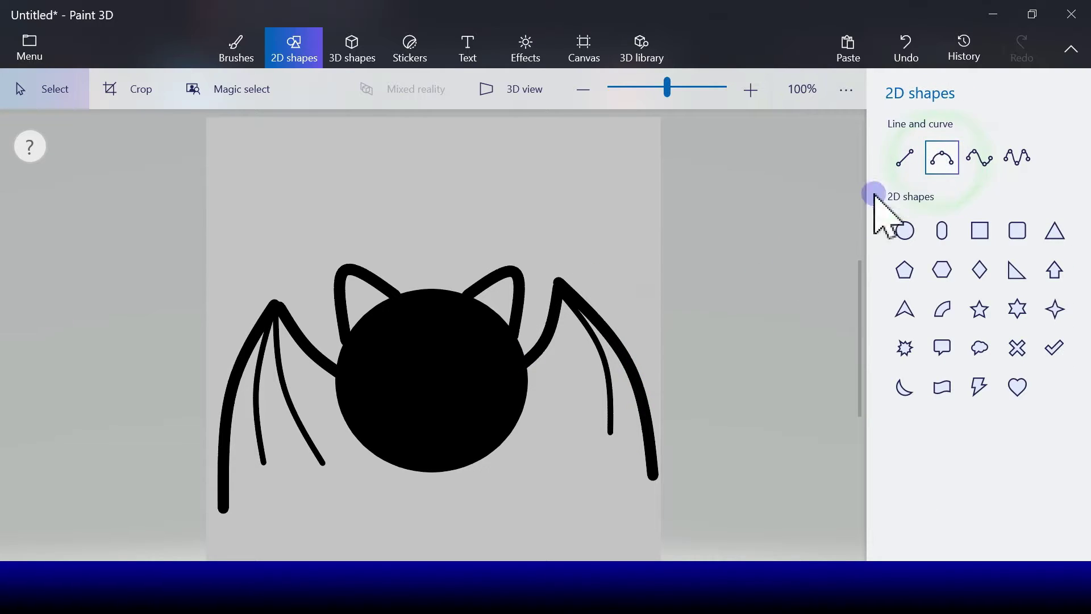
drag(560, 291, 563, 459)
click(640, 372)
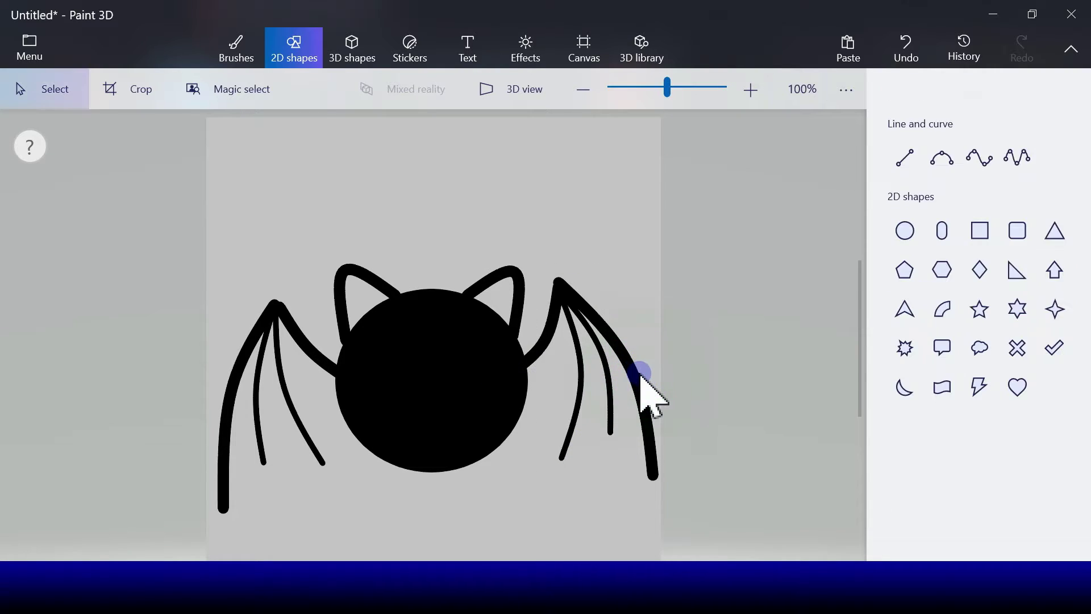
Draw the left wing's lower edge as upward-arched 3-point curves joining the two rib ends and the inner rib end to the body
click(950, 157)
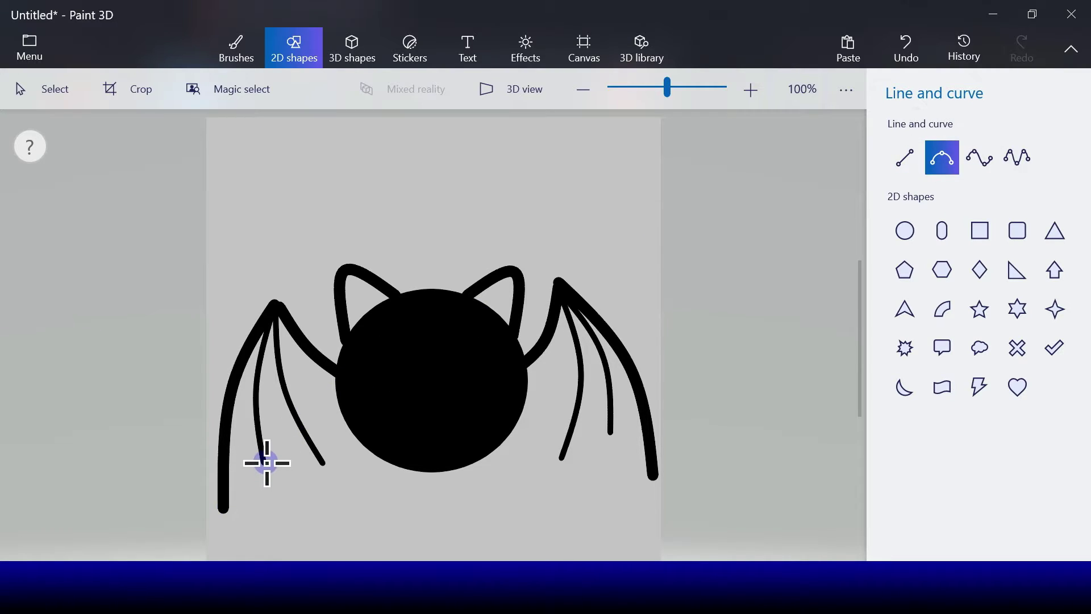
drag(266, 463, 320, 462)
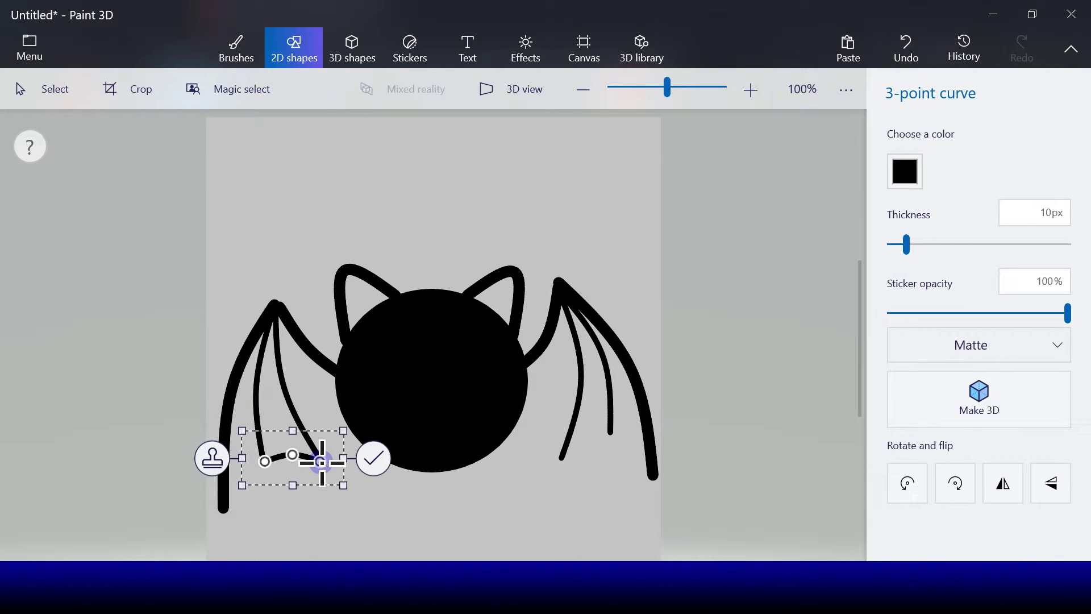
click(379, 460)
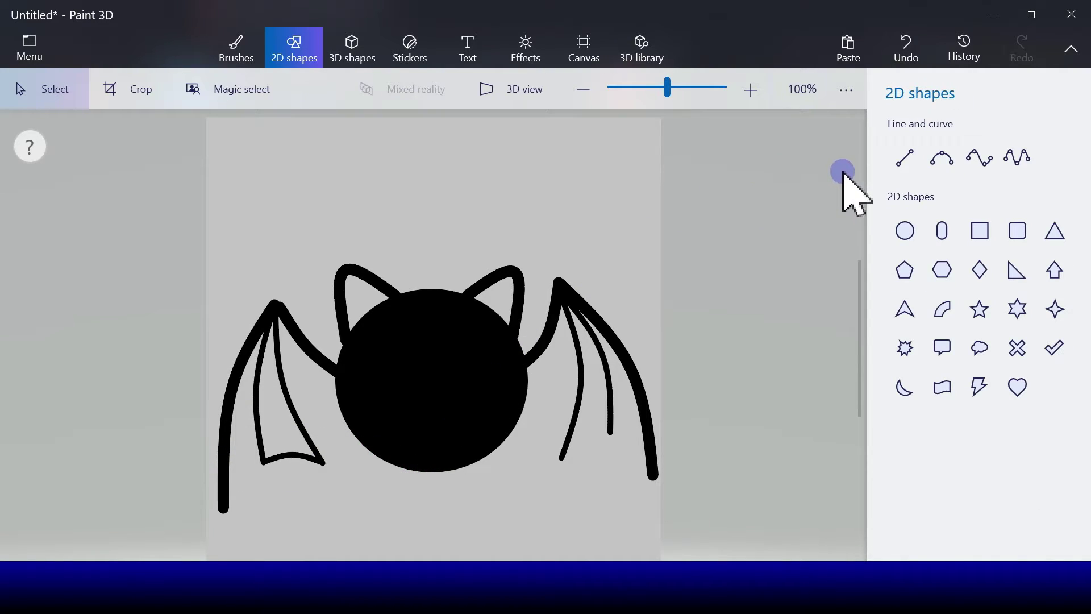
click(933, 162)
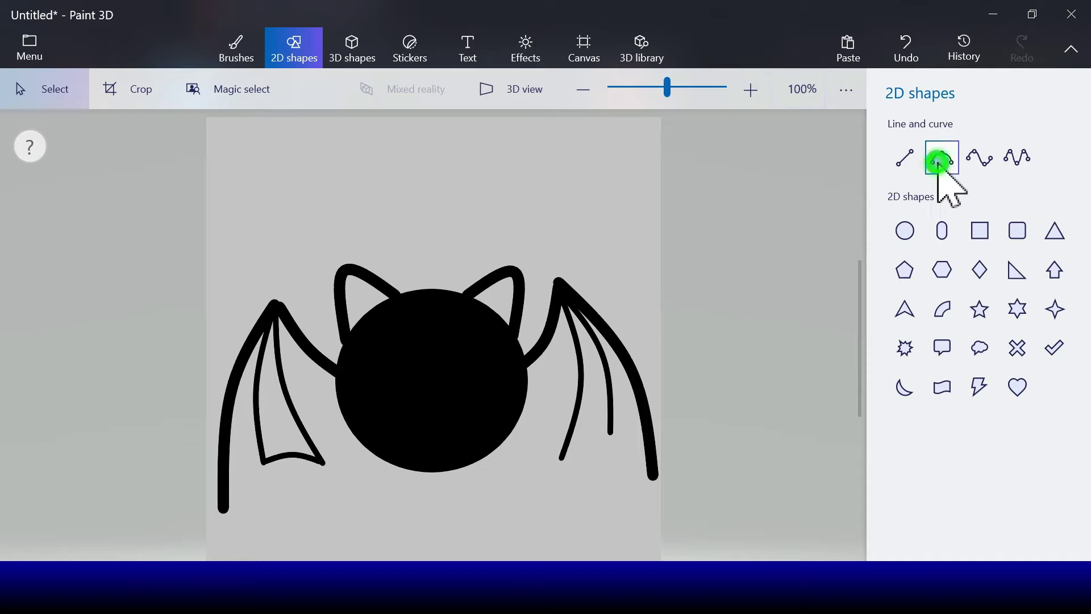
drag(323, 463, 338, 399)
click(395, 428)
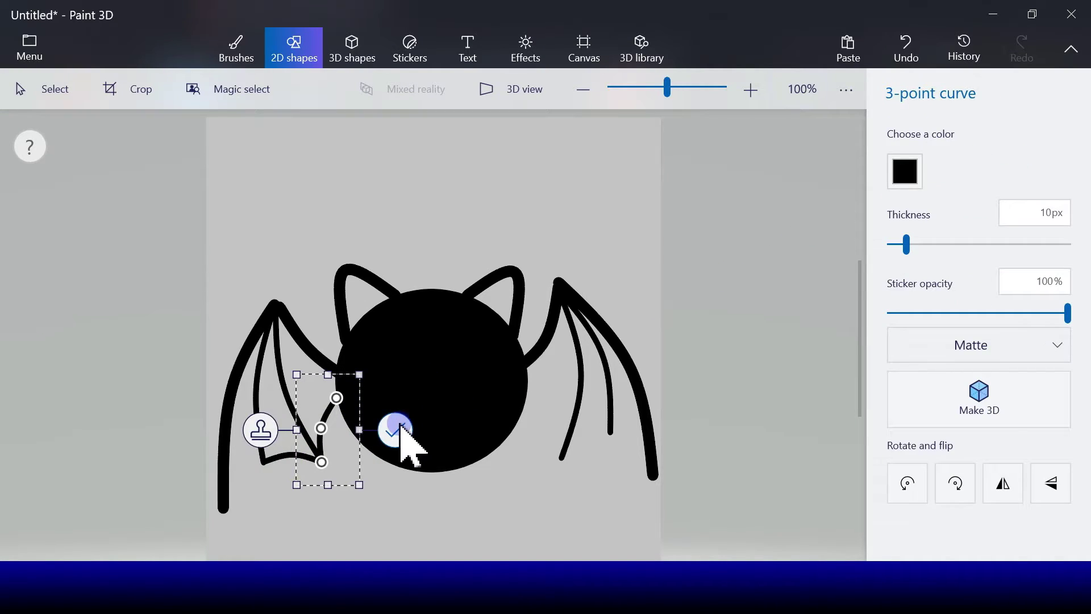
click(831, 160)
Draw an upward-arched 3-point curve from the right wing's inner rib end to the body
click(940, 162)
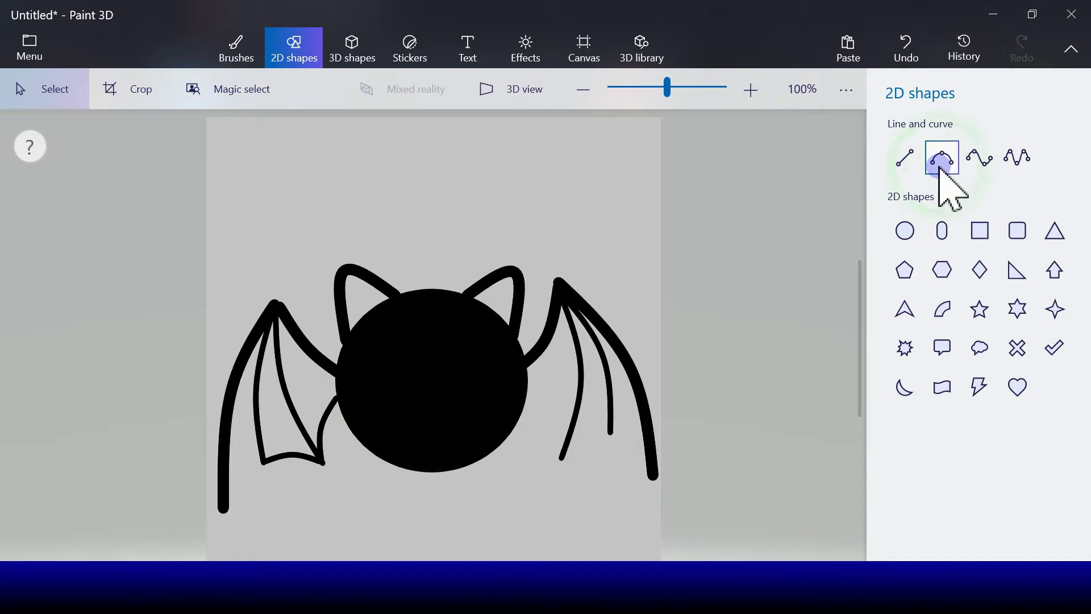
drag(562, 458, 528, 384)
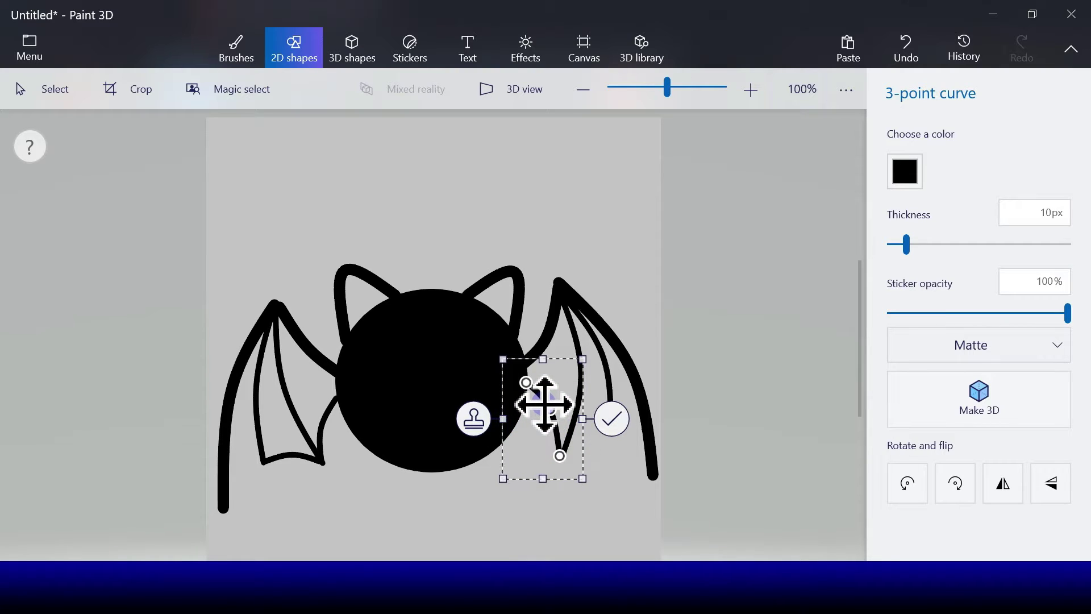
click(610, 426)
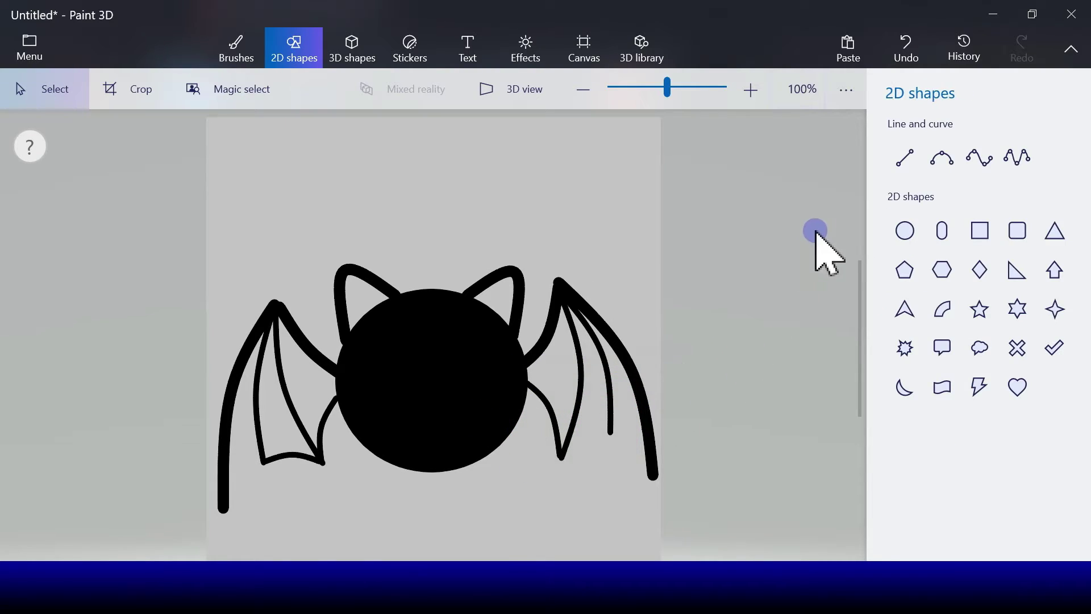
Draw an upward-arched 3-point curve joining the lower end of the left wing's outer edge to the end of its nearest rib
click(941, 159)
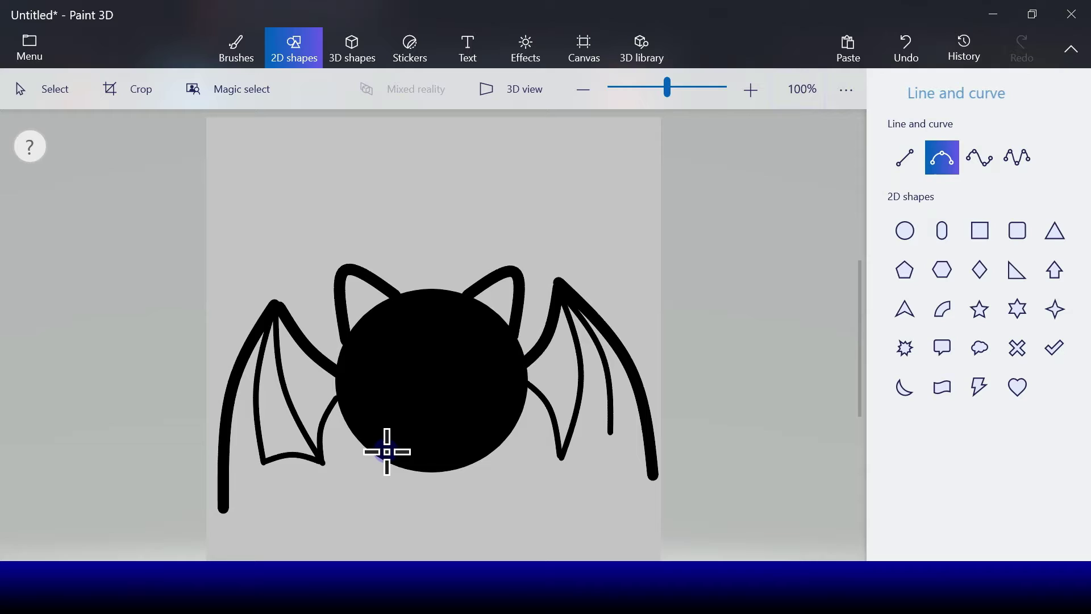
click(225, 510)
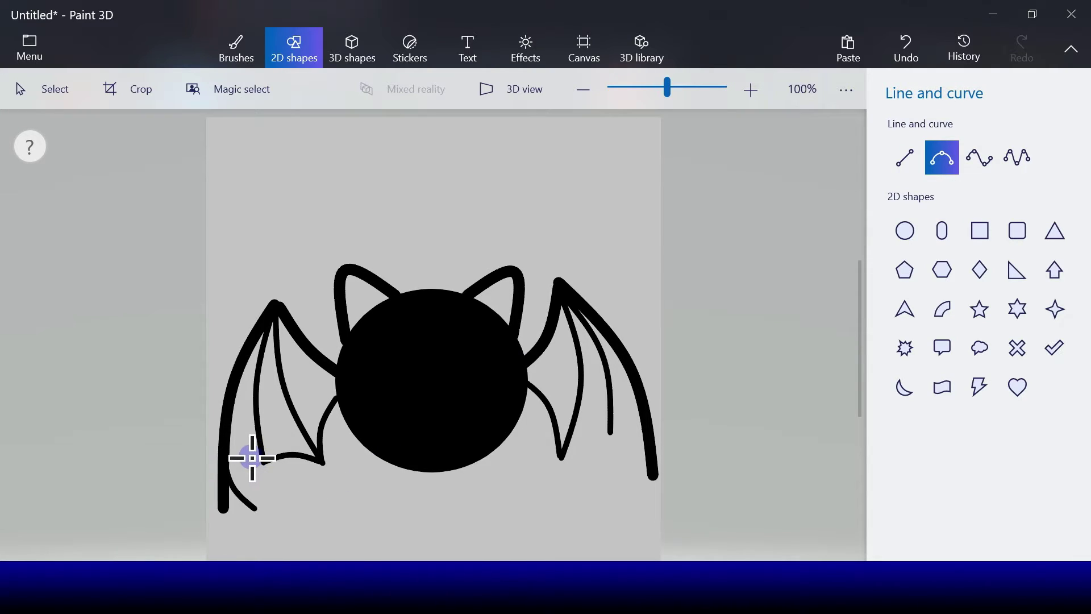
mouse_move(253, 458)
mouse_down()
mouse_move(239, 462)
mouse_move(263, 481)
mouse_move(290, 453)
mouse_up()
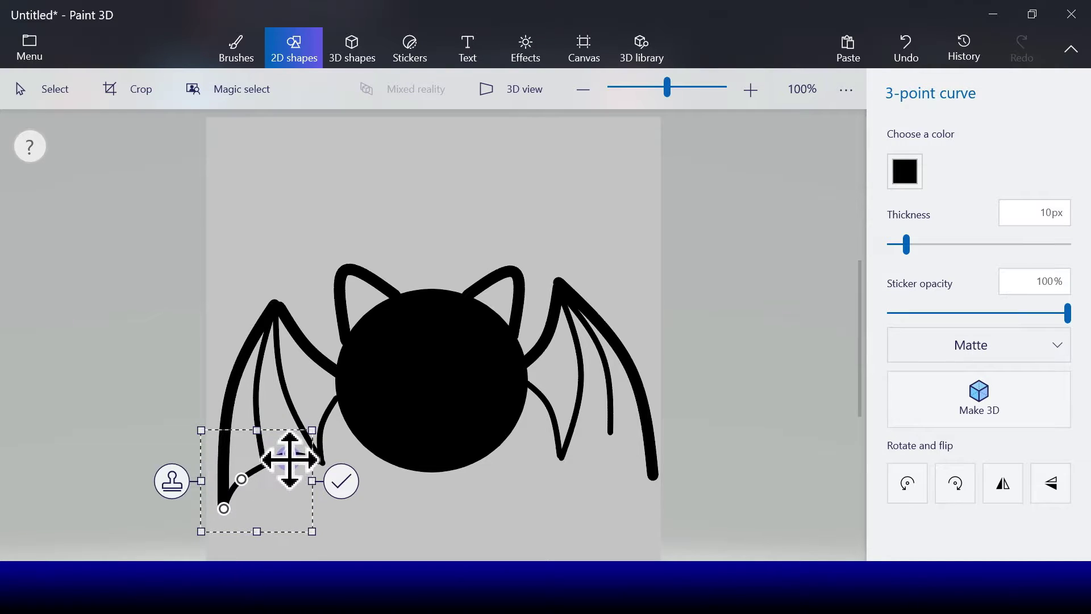
drag(289, 453, 236, 463)
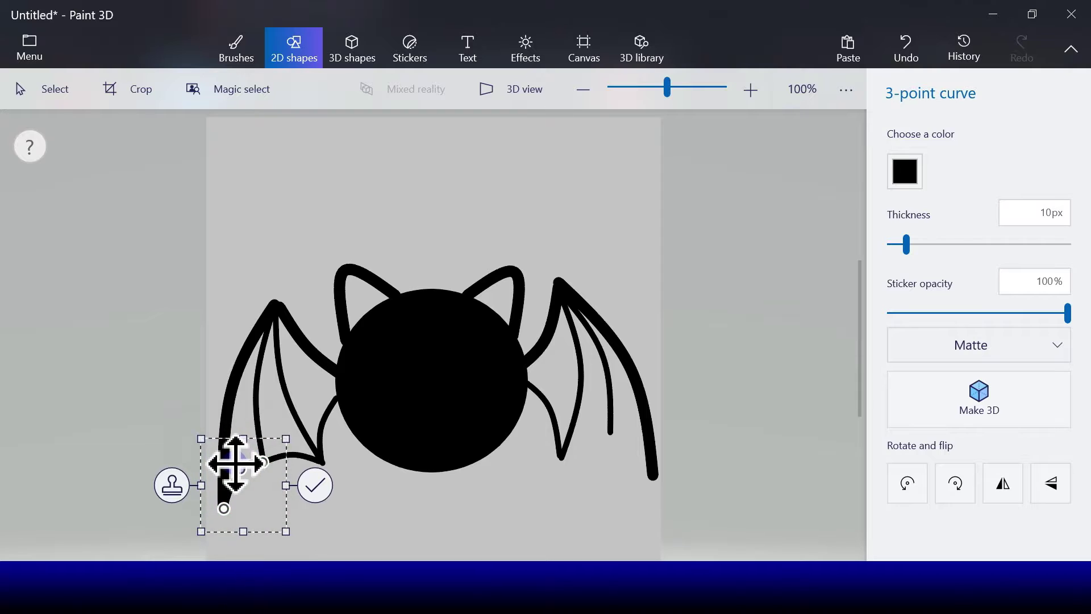
click(315, 485)
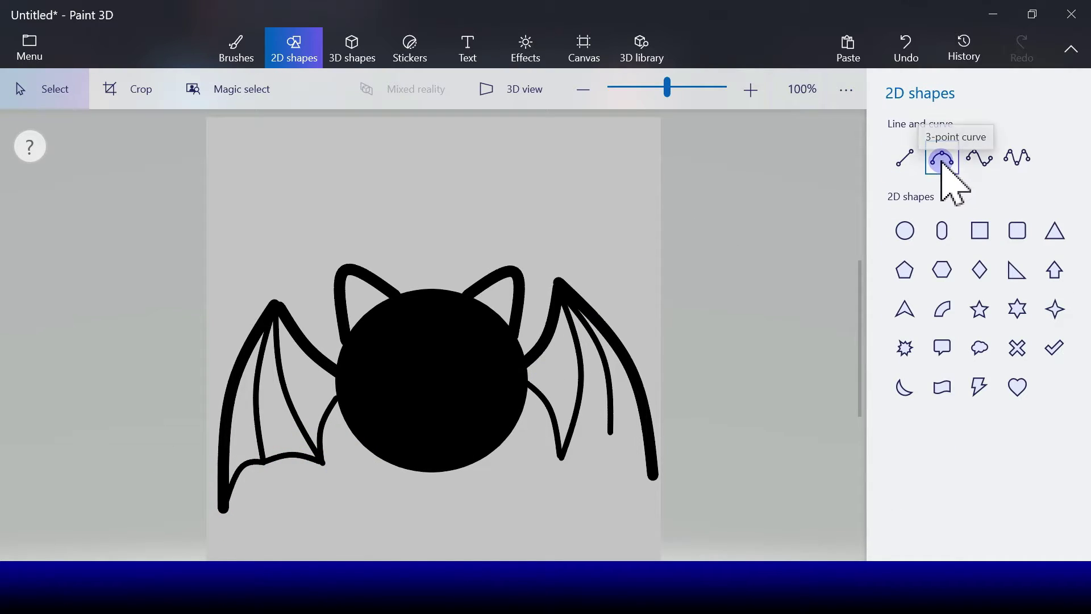
Close the right wing's lower edge with arched 3-point curves between the two rib ends and from the outer rib to the outer edge
click(945, 168)
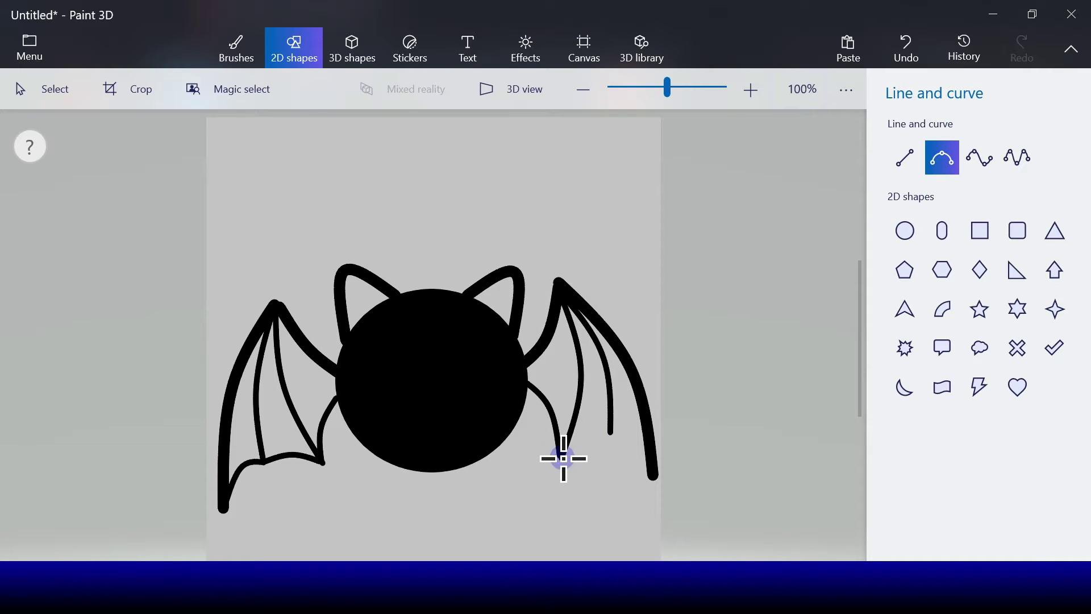
mouse_move(564, 458)
mouse_down()
mouse_move(610, 430)
mouse_move(587, 441)
mouse_move(580, 425)
mouse_up()
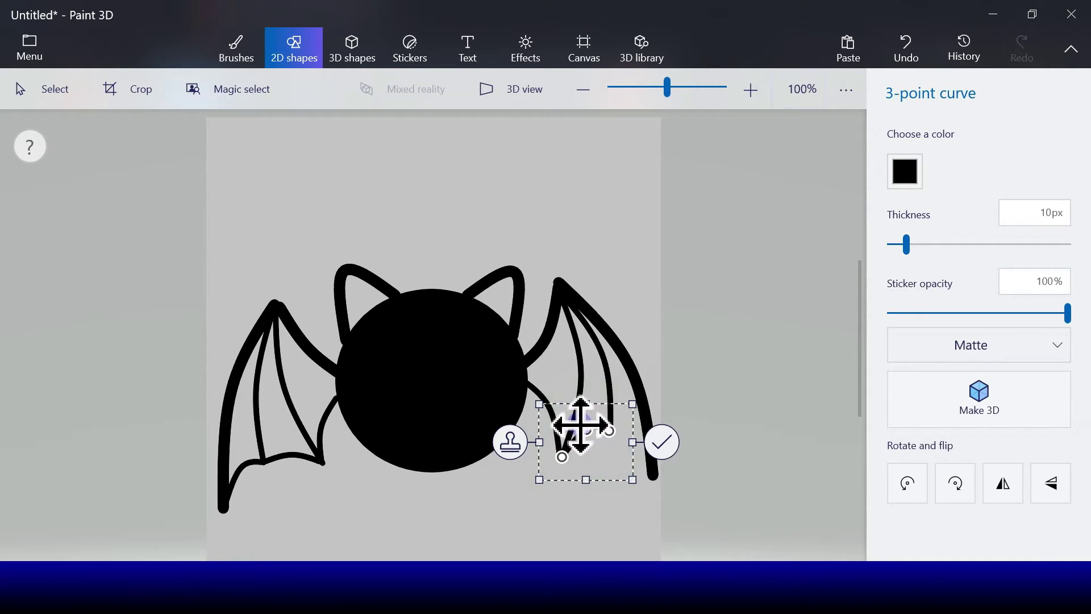
click(661, 442)
click(943, 159)
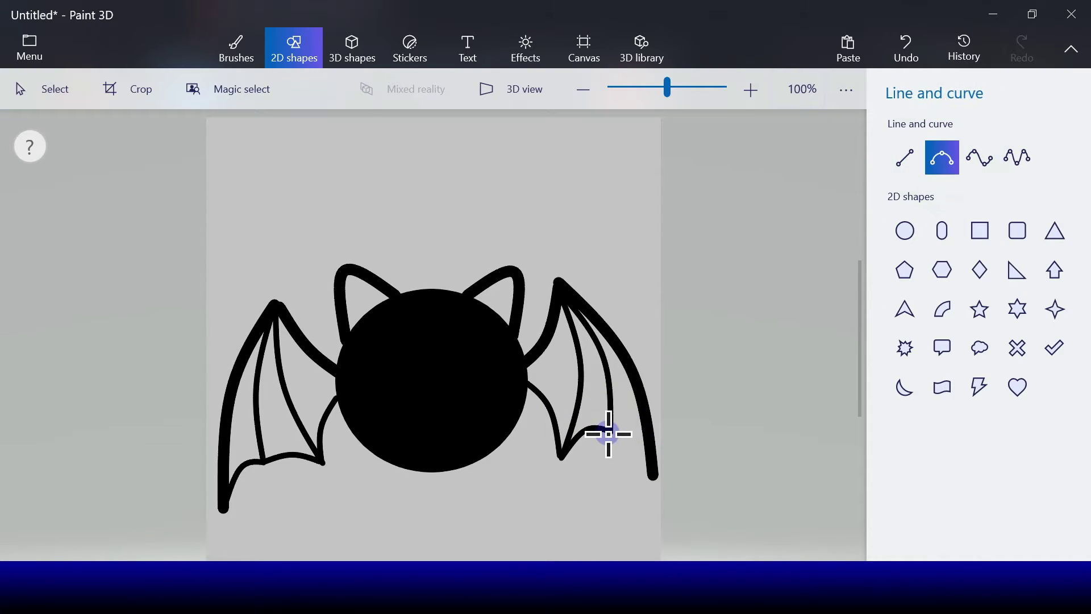
mouse_move(613, 434)
mouse_down()
mouse_move(649, 471)
mouse_move(624, 430)
mouse_up()
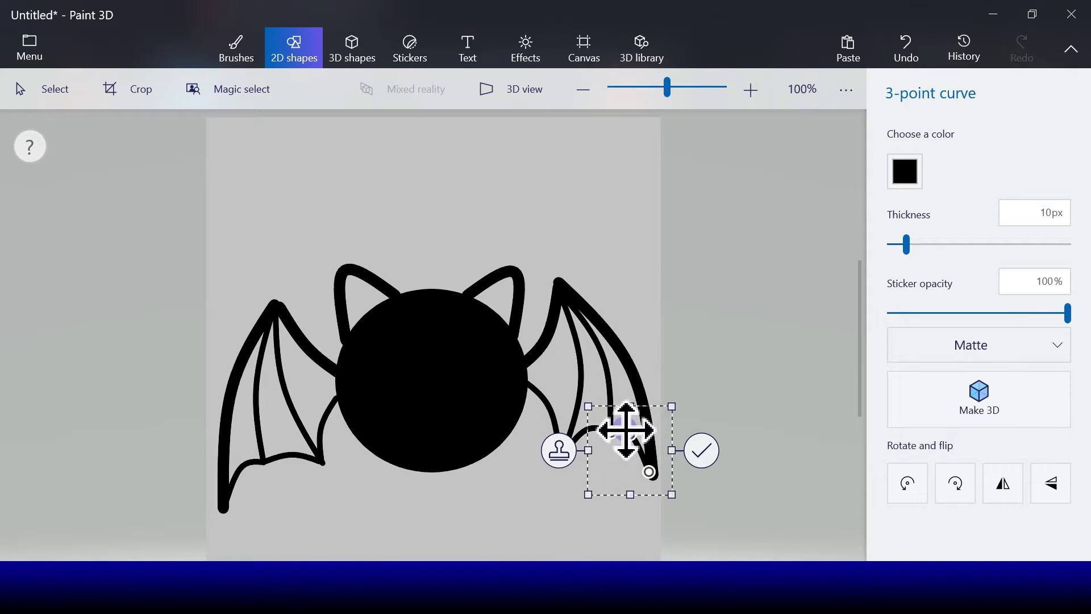
click(703, 452)
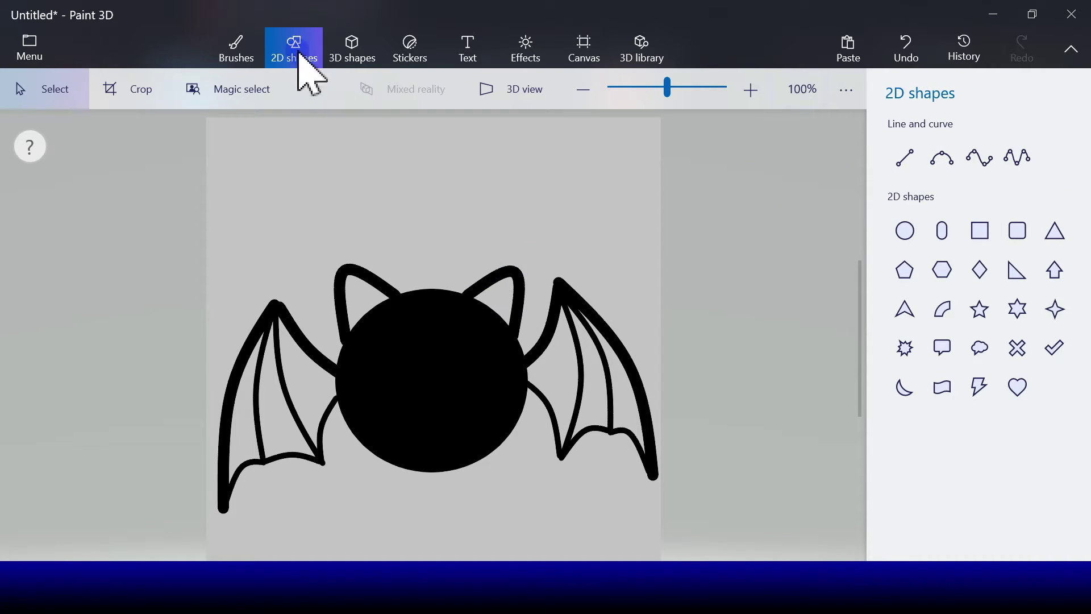
Fill the insides of both ears with red
click(233, 57)
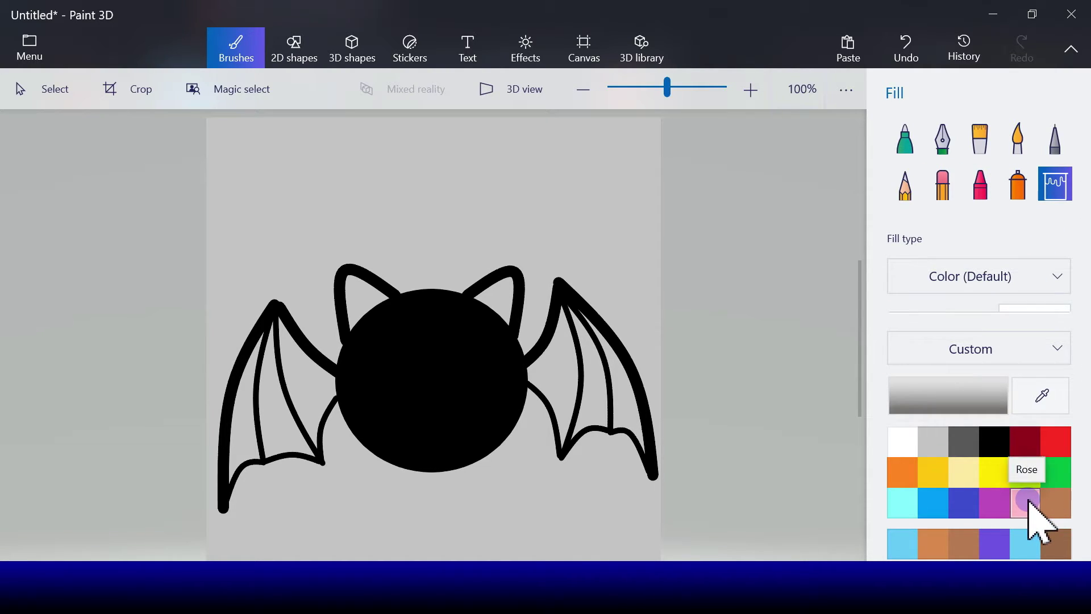
click(1056, 441)
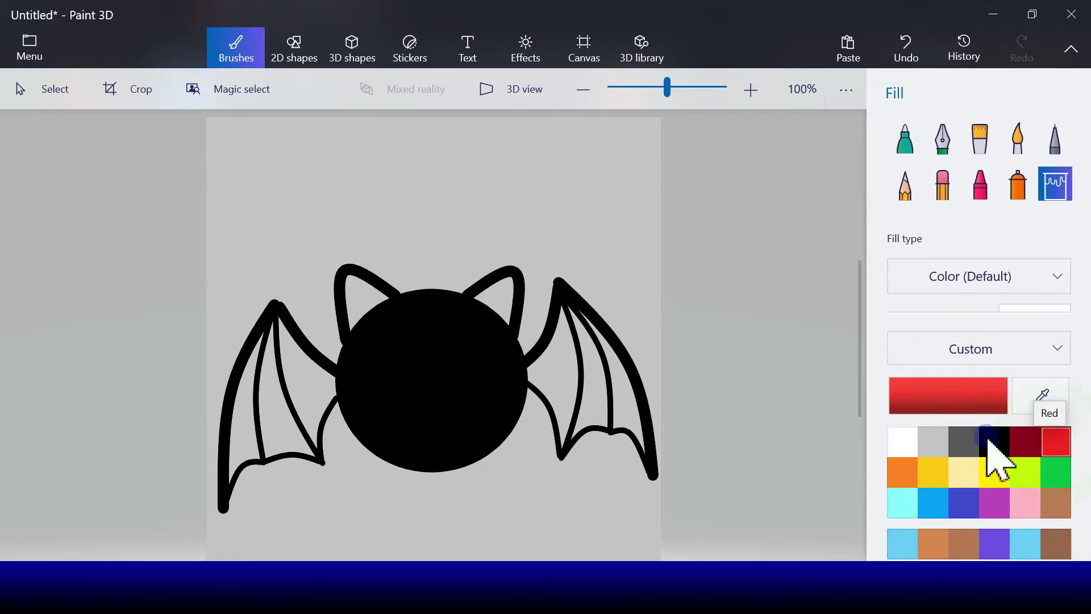
click(360, 304)
click(496, 298)
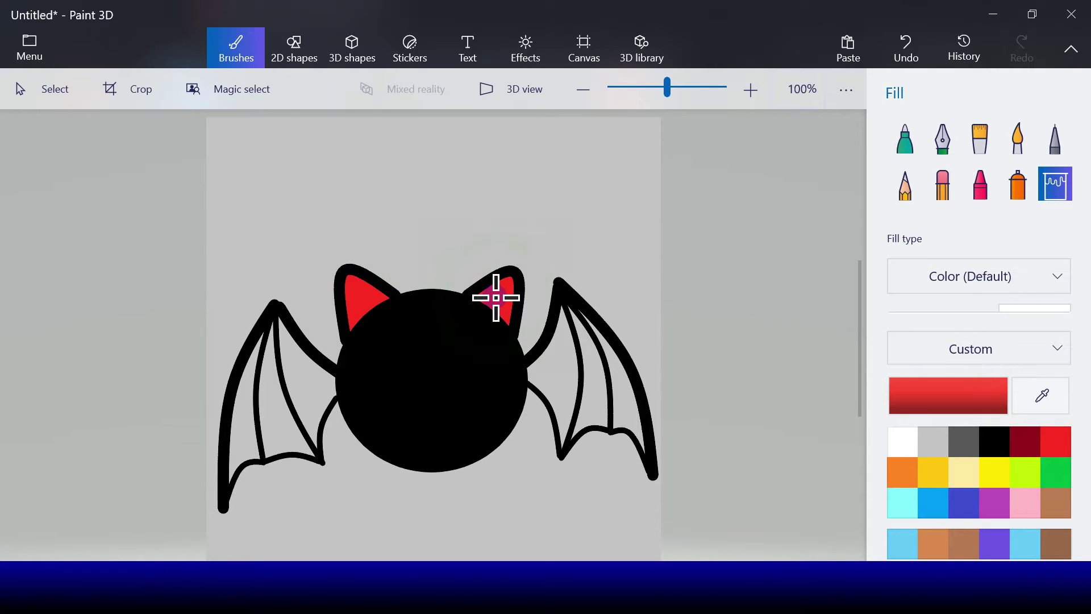
Fill all three sections of each wing with dark gray
click(961, 449)
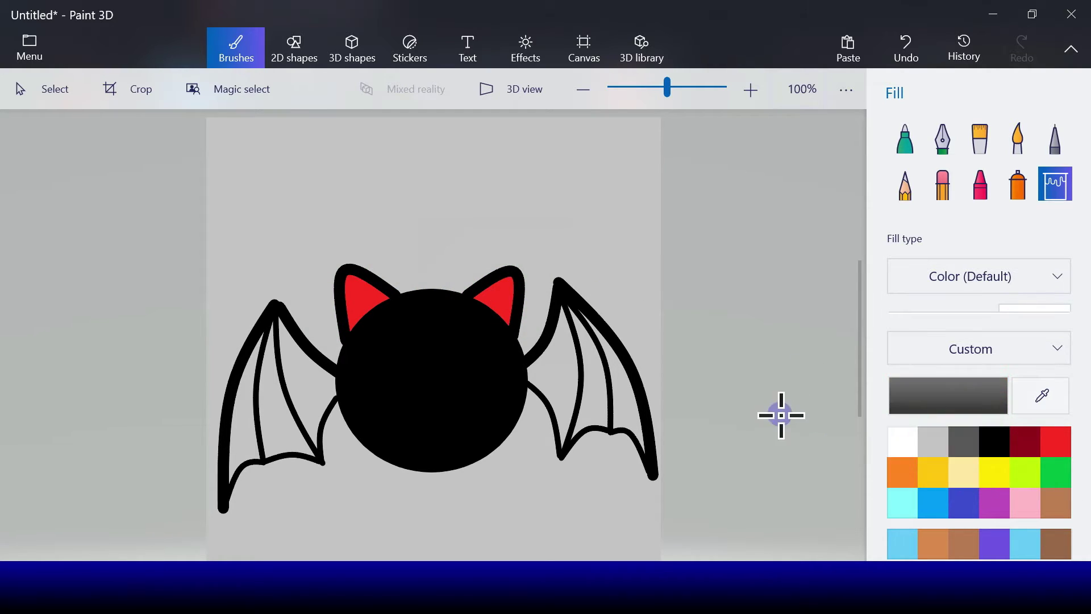
click(620, 415)
click(591, 407)
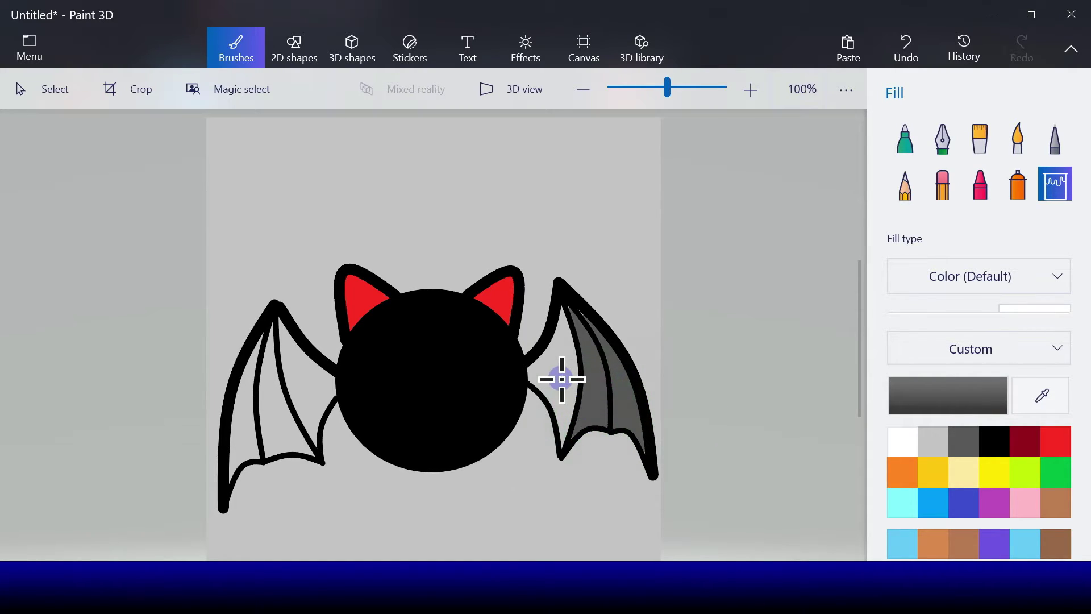
click(558, 378)
click(306, 390)
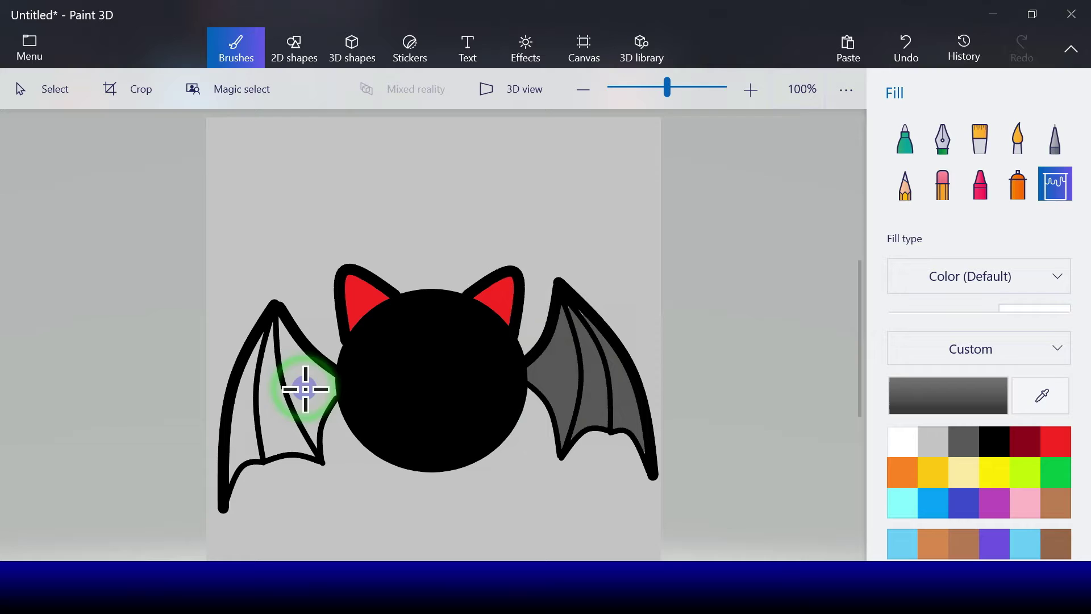
click(273, 415)
click(239, 440)
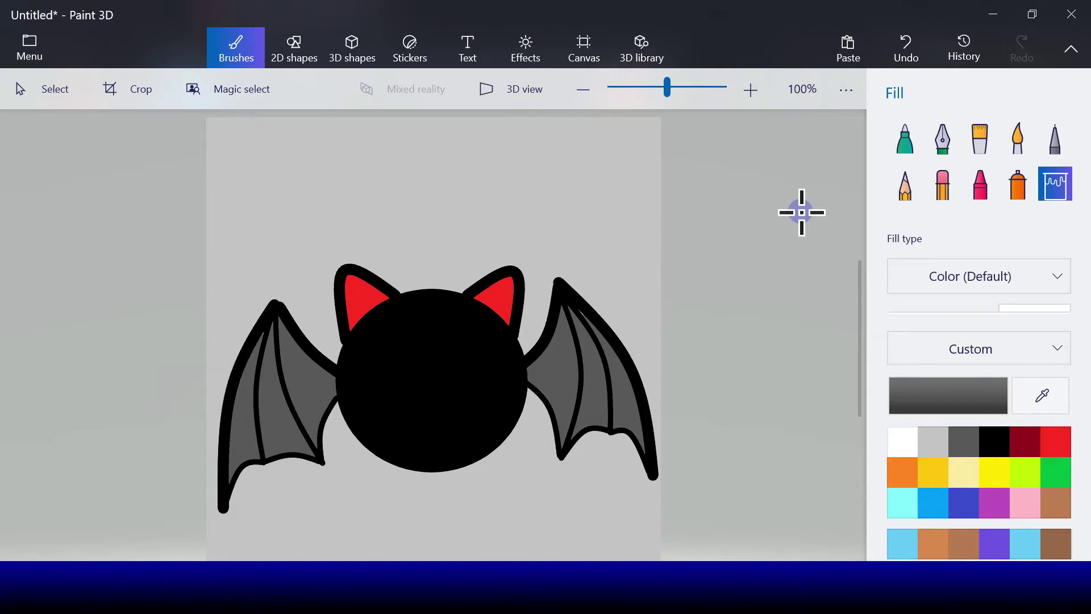
Draw a yellow 10 px straight line slanting down toward the face's center as the left eye's inner edge
click(963, 182)
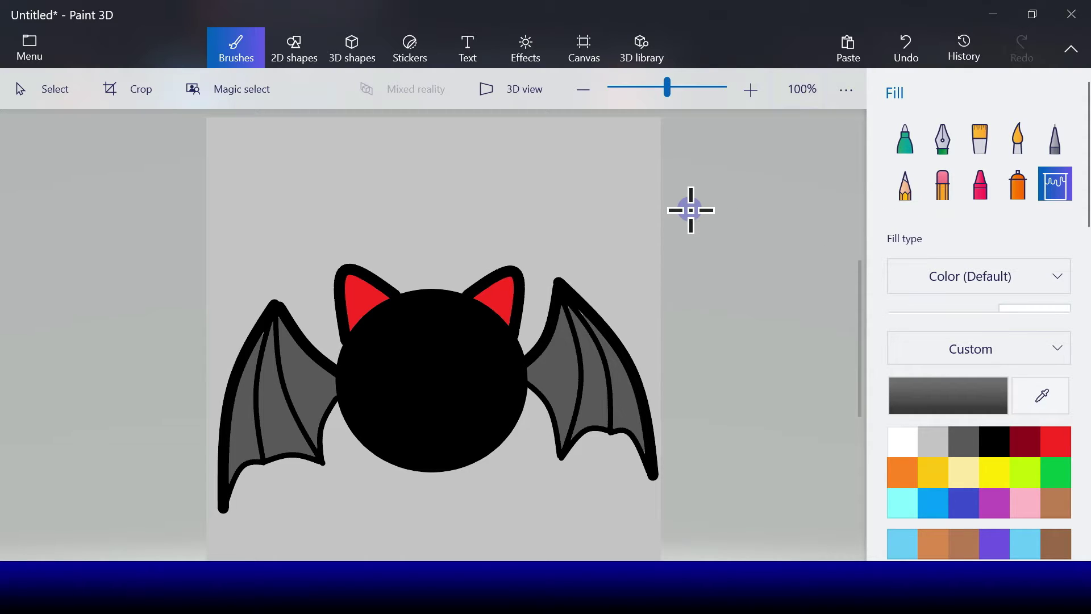
click(296, 57)
click(904, 156)
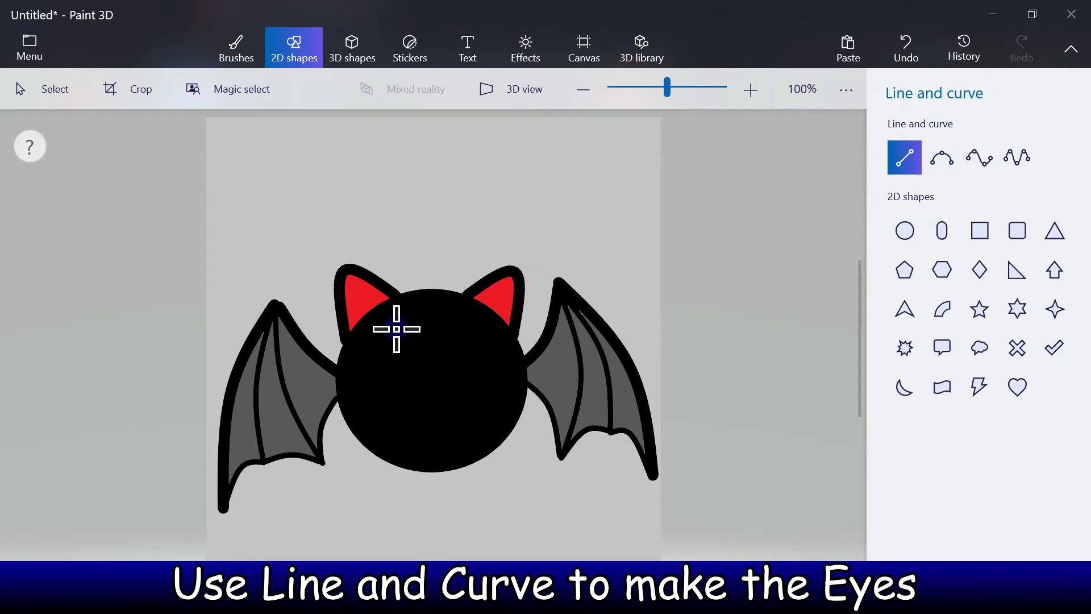
drag(396, 328, 429, 369)
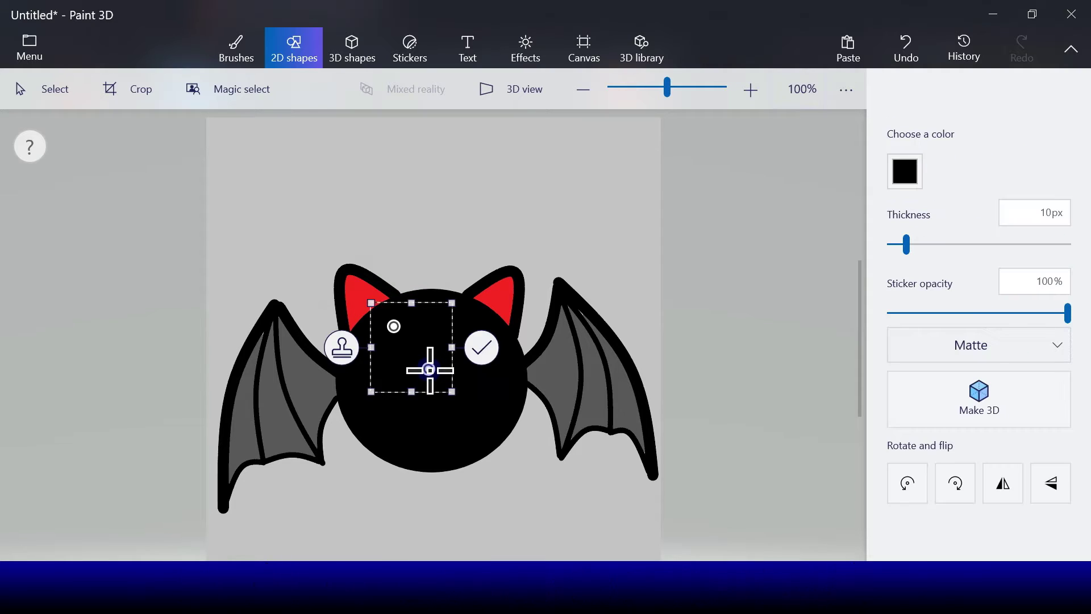
click(914, 172)
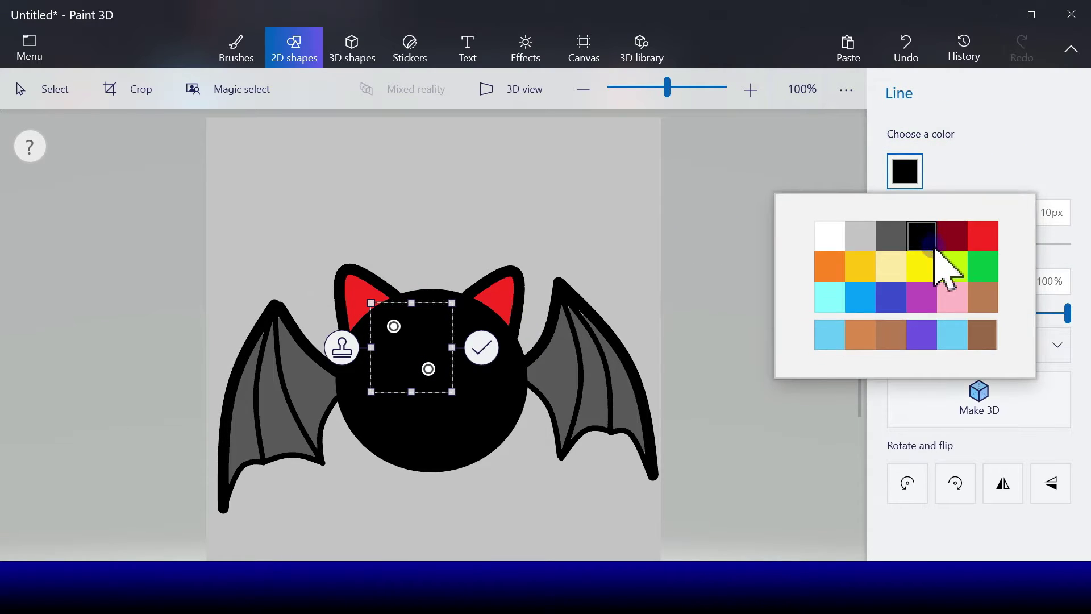
click(923, 266)
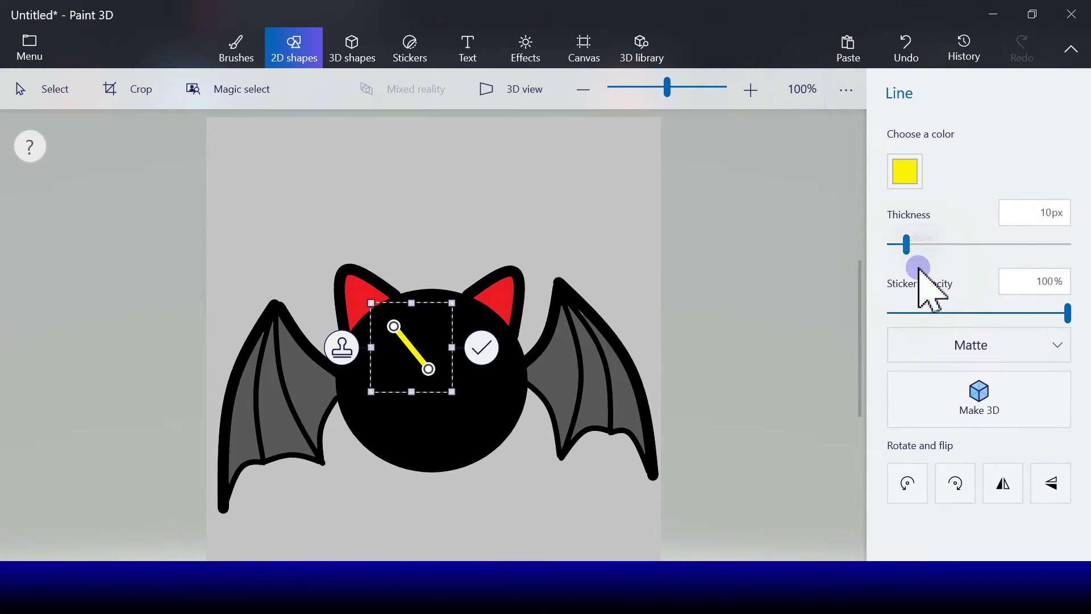
drag(406, 350, 399, 345)
click(475, 345)
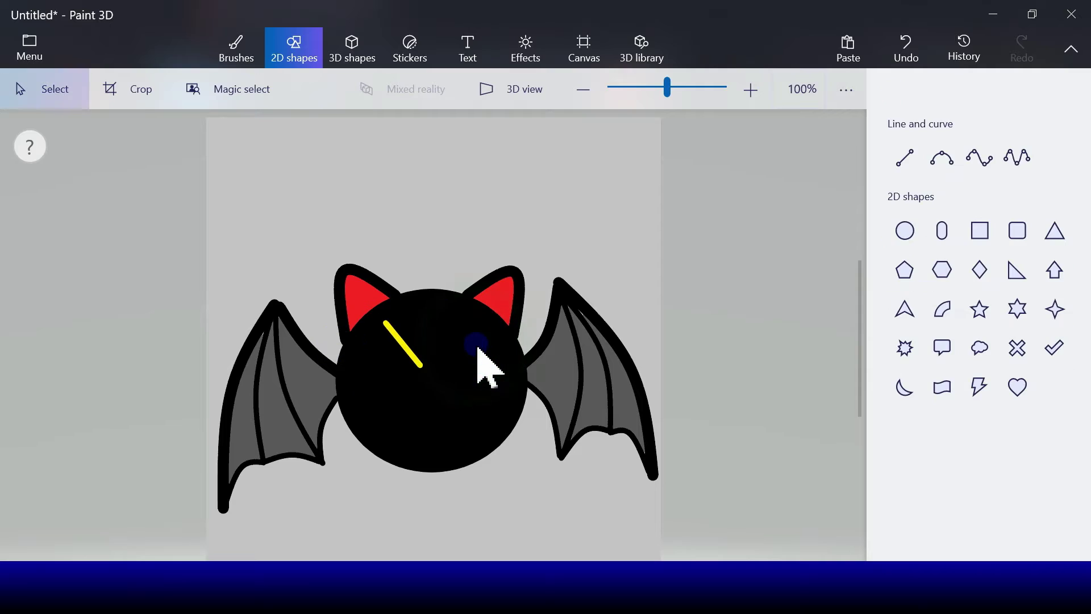
Draw a mirrored yellow straight line slanting down toward the face's center as the right eye's inner edge
click(914, 165)
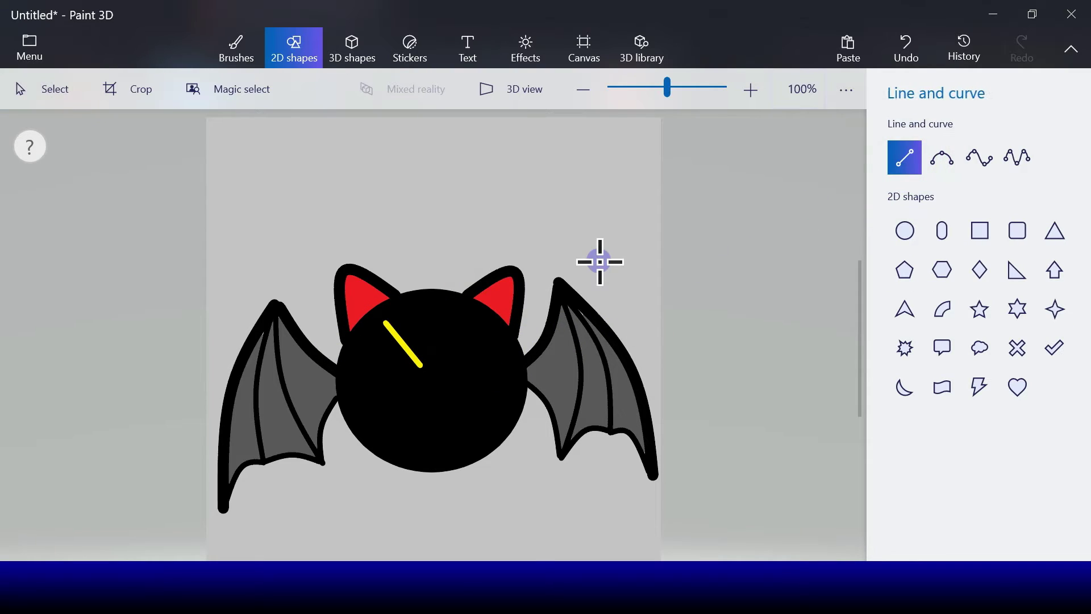
drag(476, 321, 467, 348)
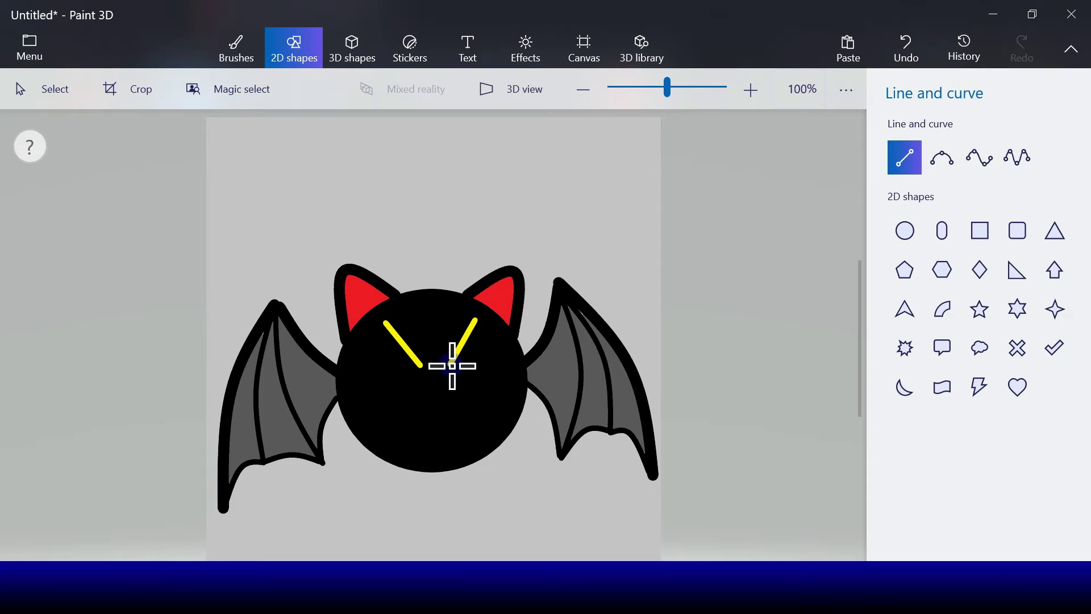
drag(453, 365, 451, 364)
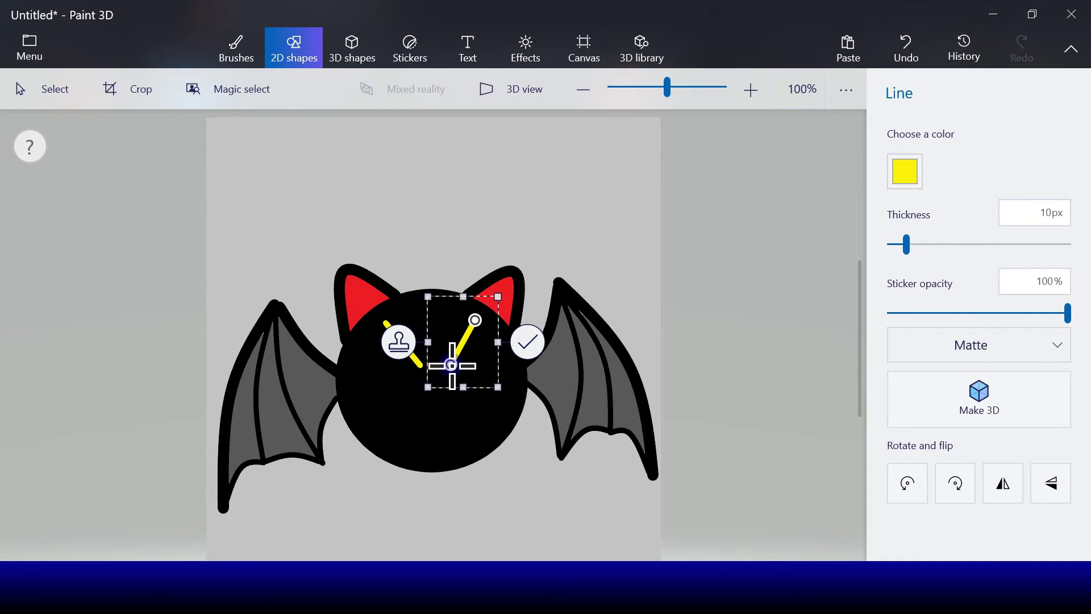
click(532, 345)
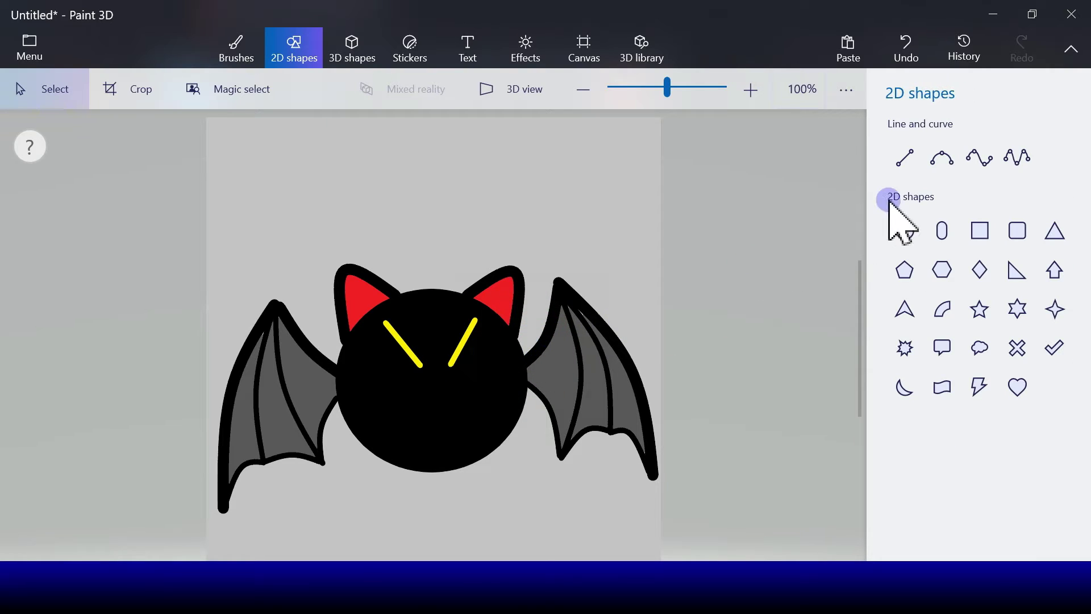
click(909, 164)
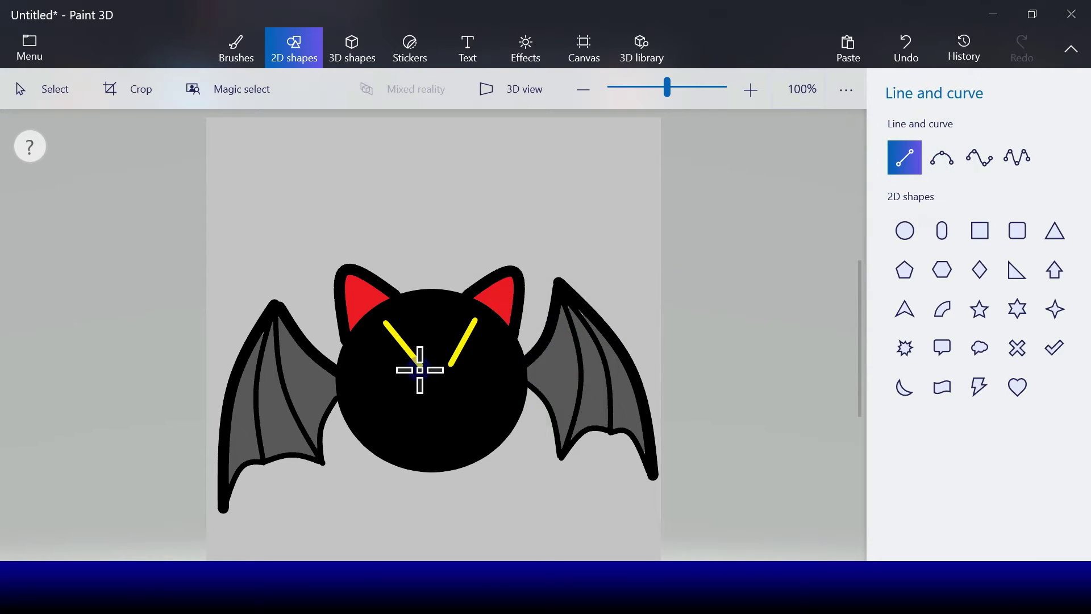
drag(421, 369, 403, 373)
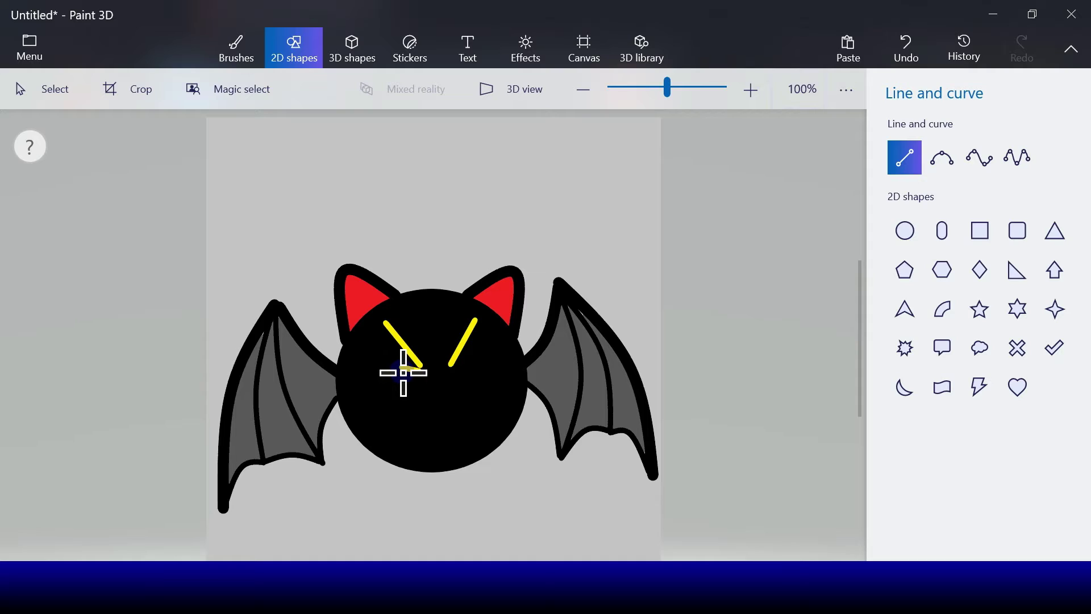
click(906, 46)
Draw downward-bowed yellow 3-point curves outward from the lower ends of both slanted lines as the eyes' lower edges
click(945, 159)
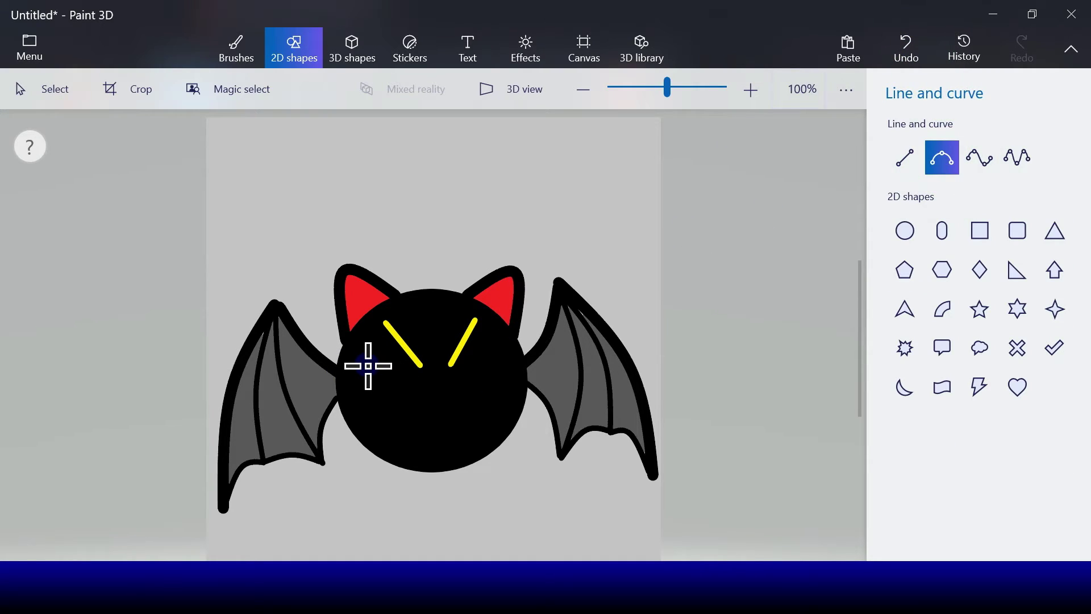
mouse_move(368, 365)
mouse_down()
mouse_move(419, 365)
mouse_move(390, 360)
mouse_move(386, 372)
mouse_up()
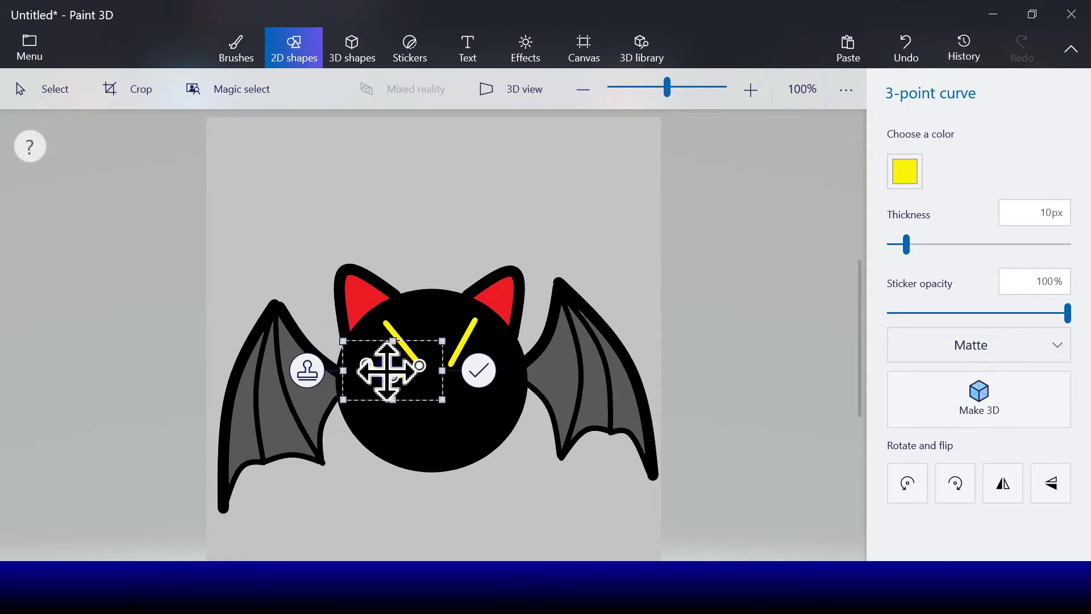
click(476, 369)
click(942, 154)
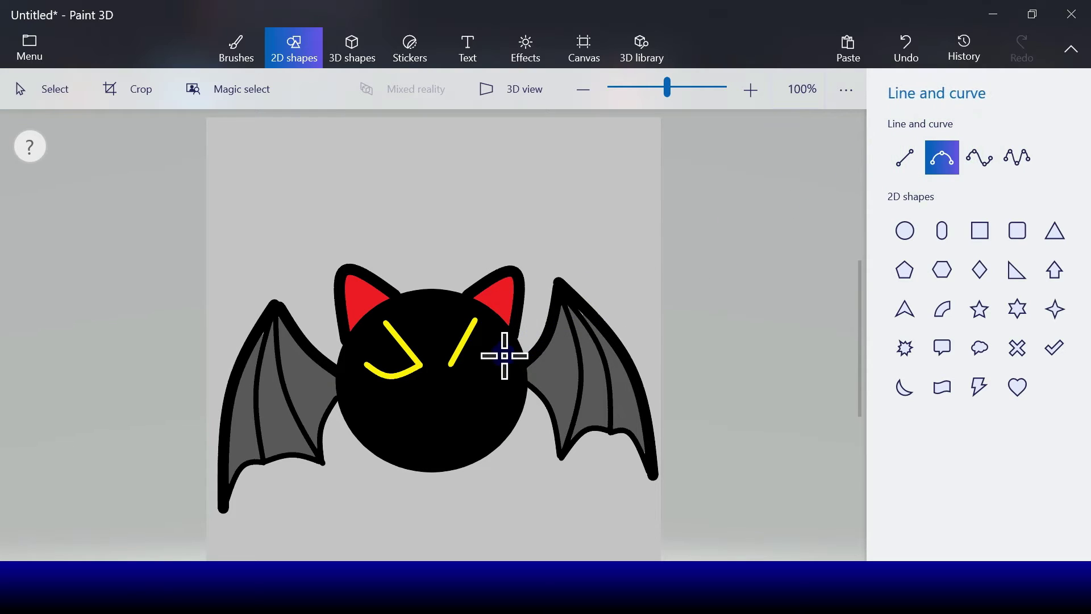
mouse_move(452, 365)
mouse_down()
mouse_move(497, 363)
mouse_move(472, 360)
mouse_move(471, 372)
mouse_up()
click(551, 380)
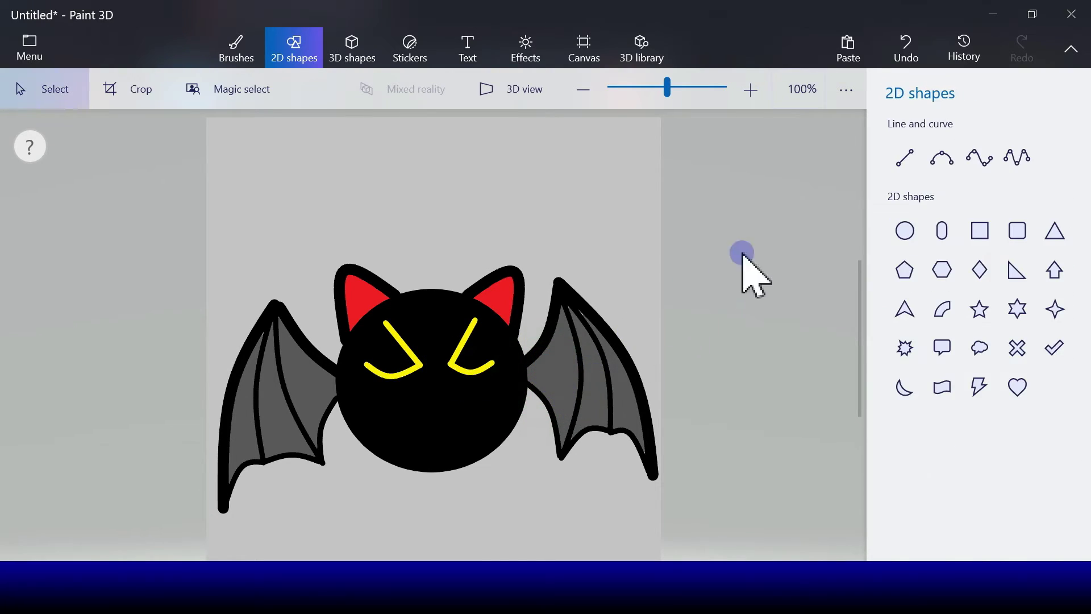
Close the outer side of each eye with an outward-bowed yellow 3-point curve from the slanted line's upper end to the lower edge
click(943, 150)
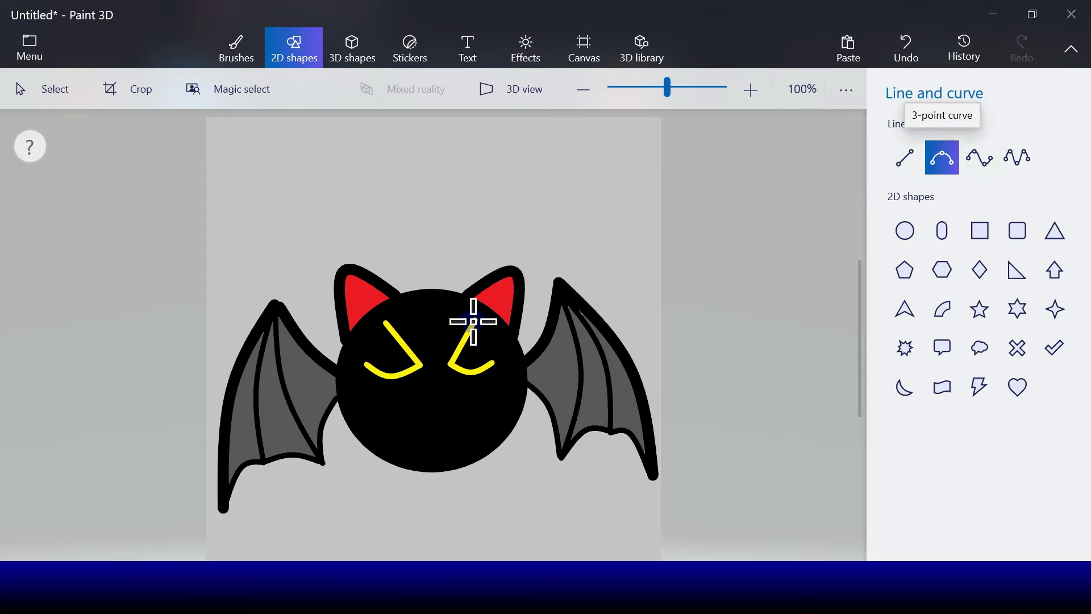
drag(385, 323, 368, 366)
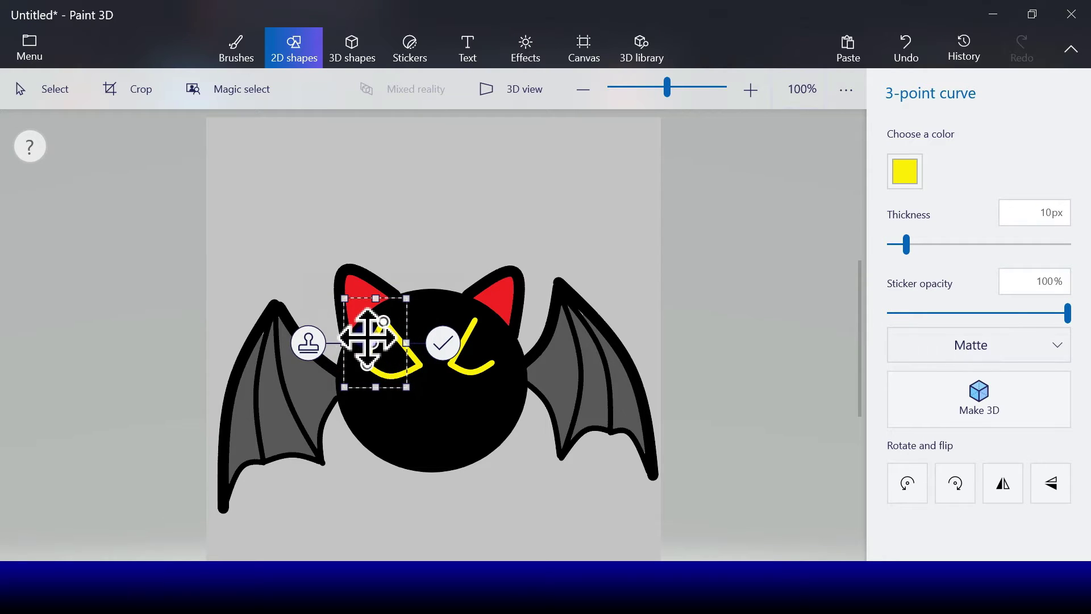
click(442, 344)
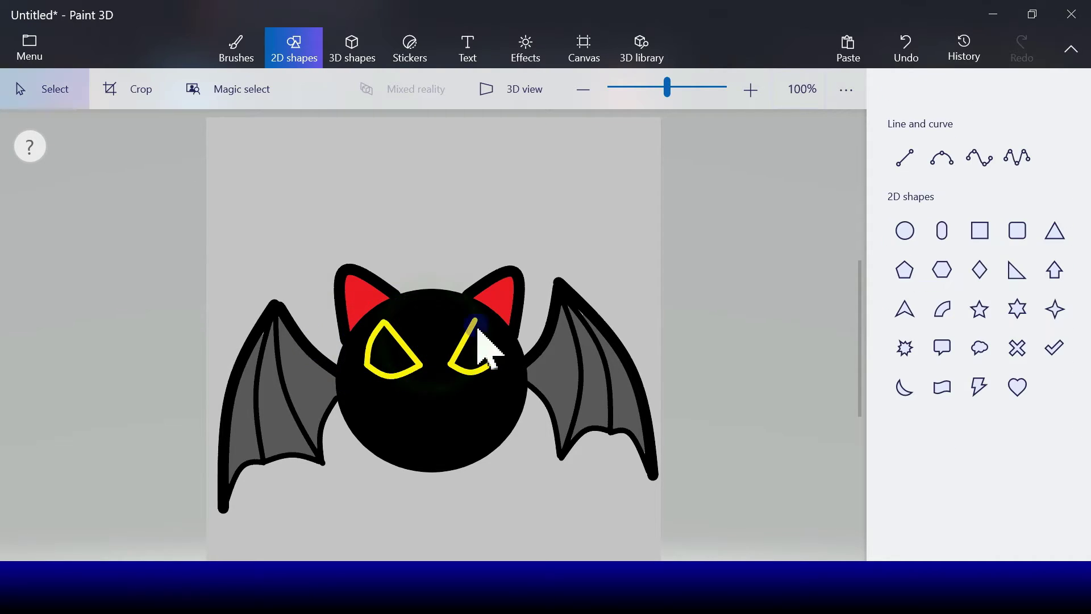
click(941, 157)
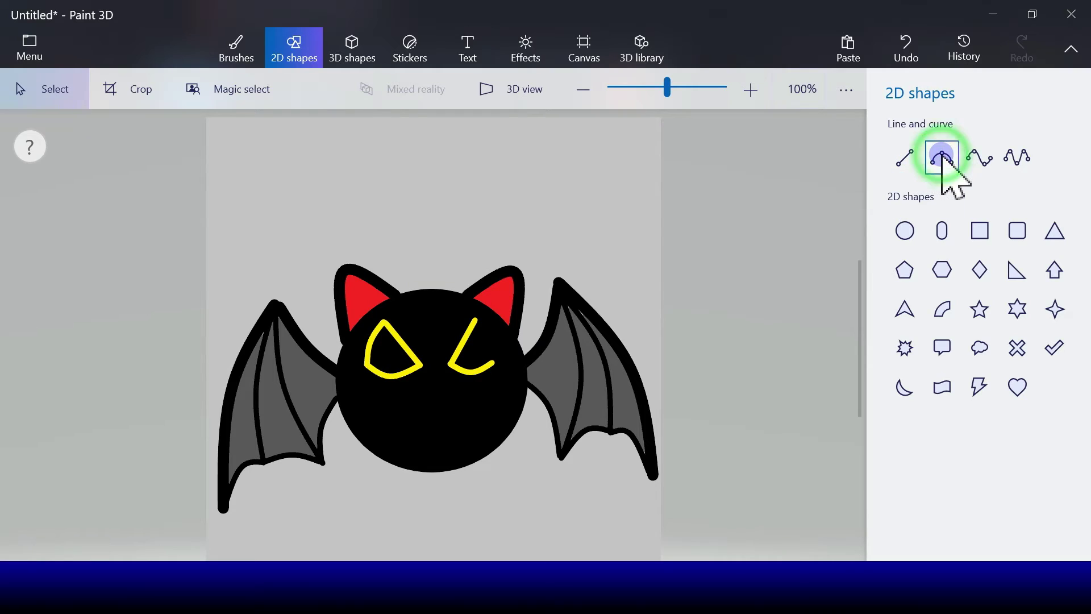
click(476, 320)
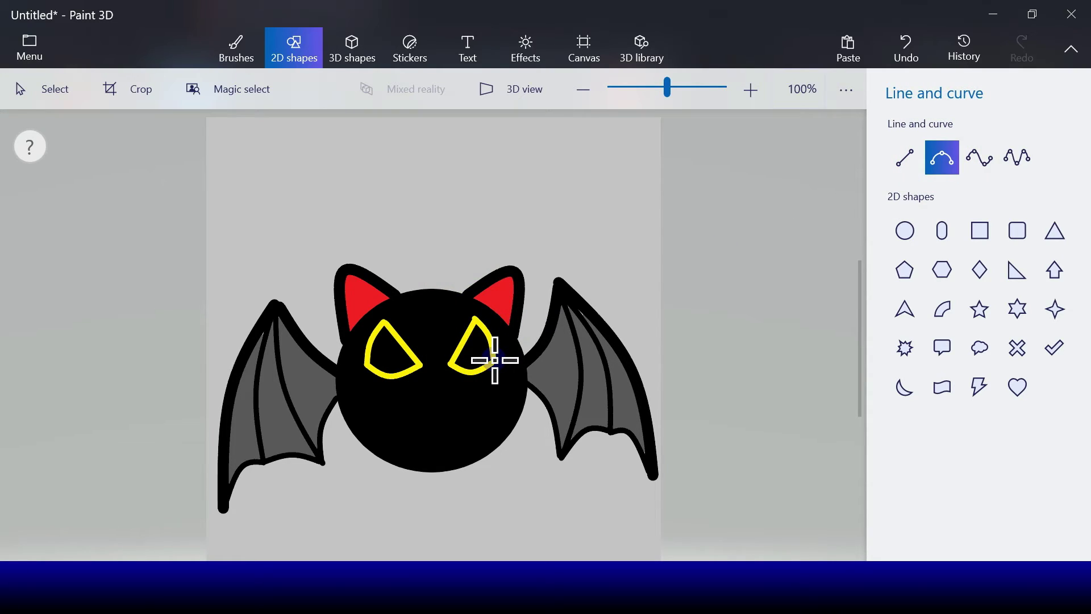
click(495, 361)
click(558, 338)
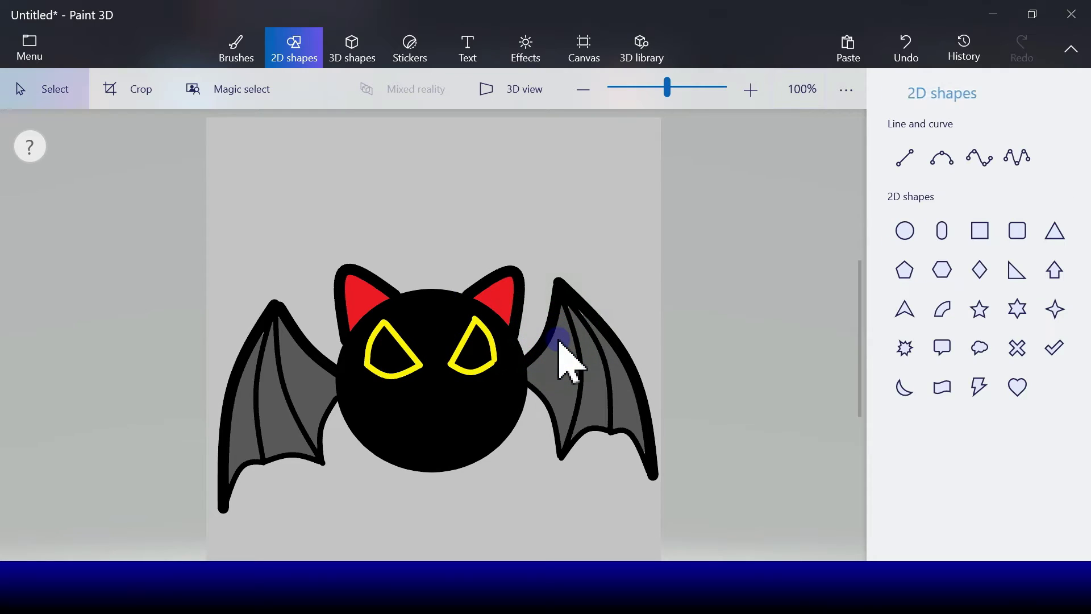
Draw a wide, downward-bowed yellow 3-point curve across the body below the eyes as the mouth's upper edge
click(888, 194)
click(944, 158)
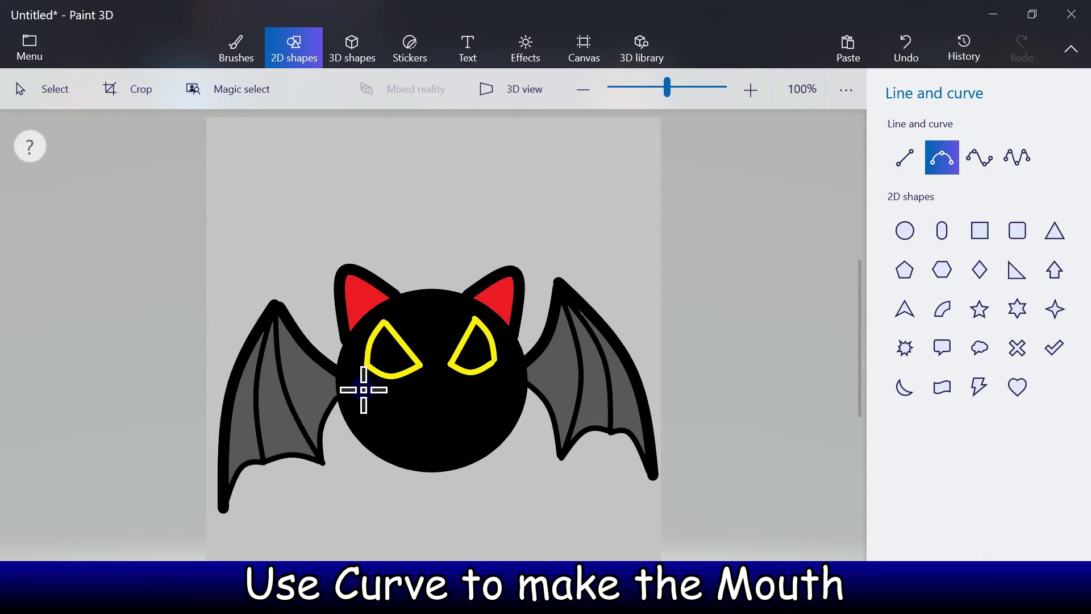
mouse_move(359, 388)
mouse_down()
mouse_move(415, 398)
mouse_move(500, 386)
mouse_up()
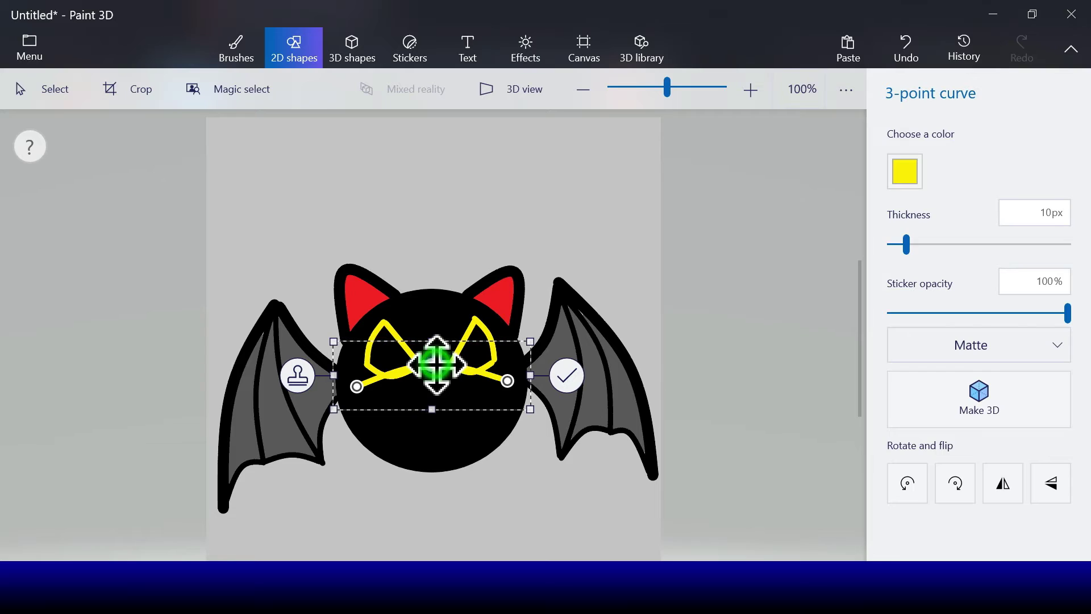
mouse_move(433, 360)
mouse_down()
mouse_move(441, 395)
mouse_move(430, 396)
mouse_up()
click(568, 389)
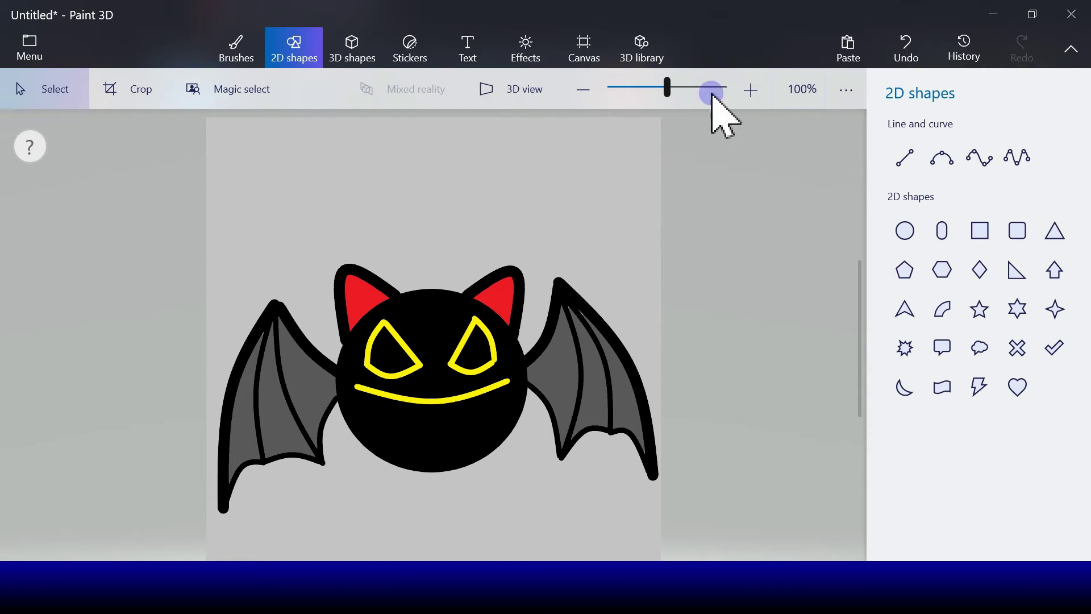
Draw a deep, downward-bowed yellow 4-point curve between the mouth's corners as its lower edge
click(905, 157)
click(979, 159)
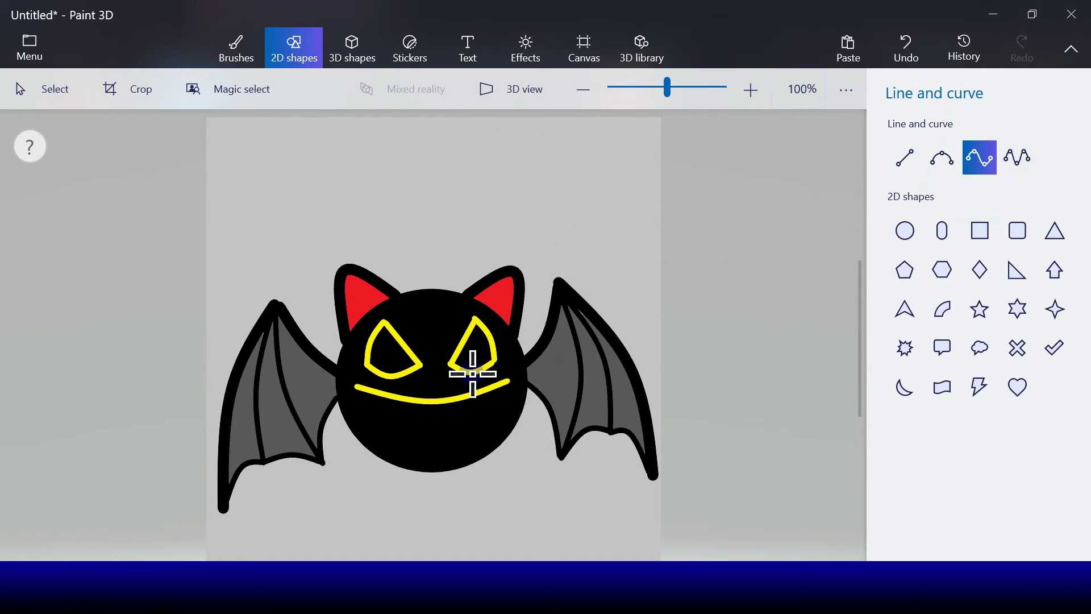
drag(402, 388, 507, 379)
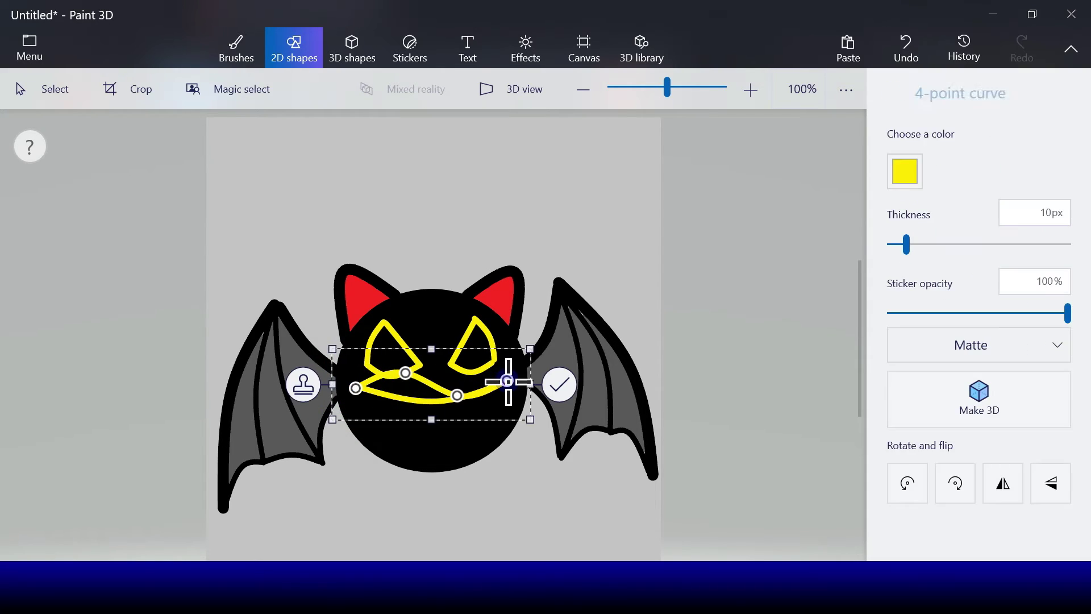
drag(409, 377, 409, 434)
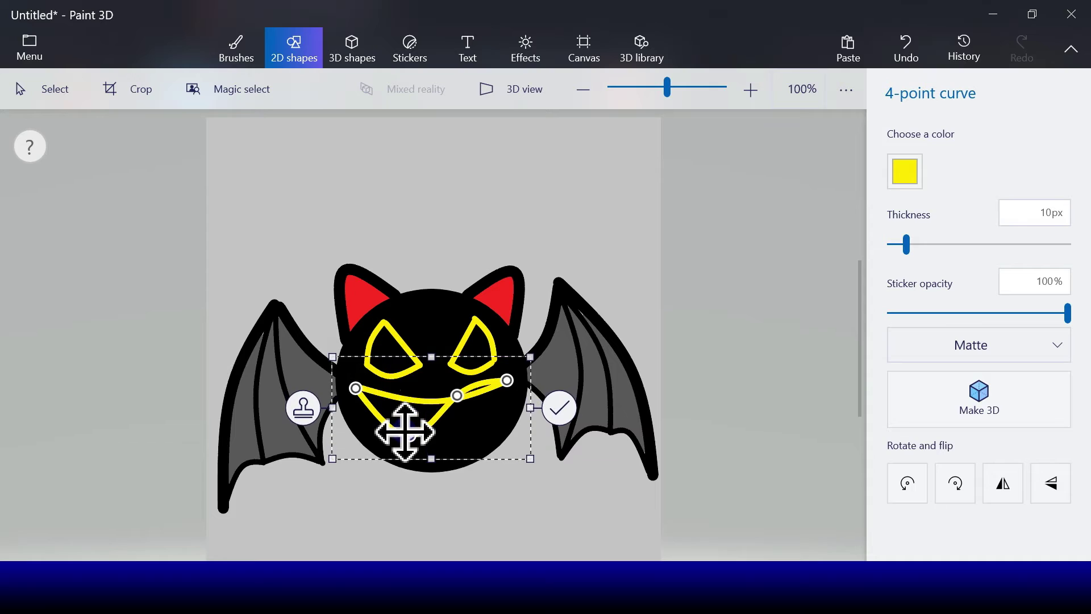
drag(463, 397, 459, 426)
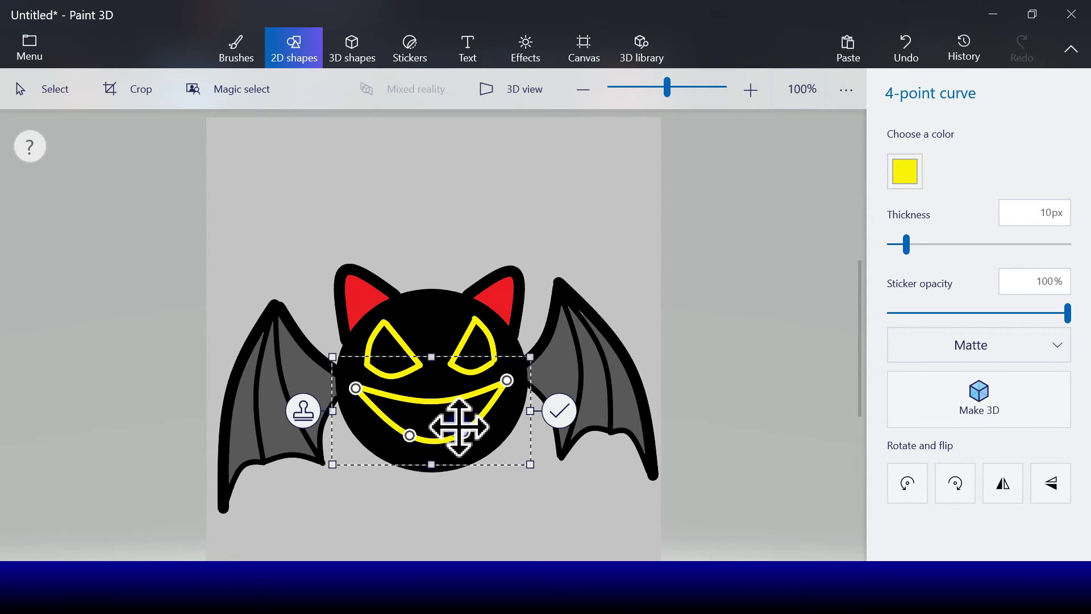
click(561, 413)
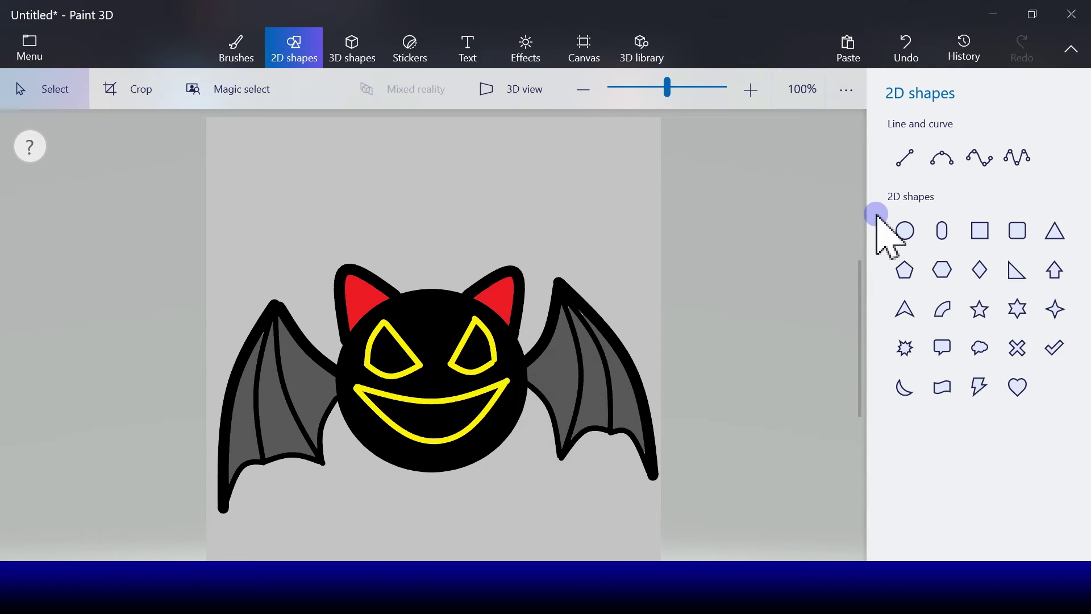
Fill the mouth and both eyes with yellow
click(238, 56)
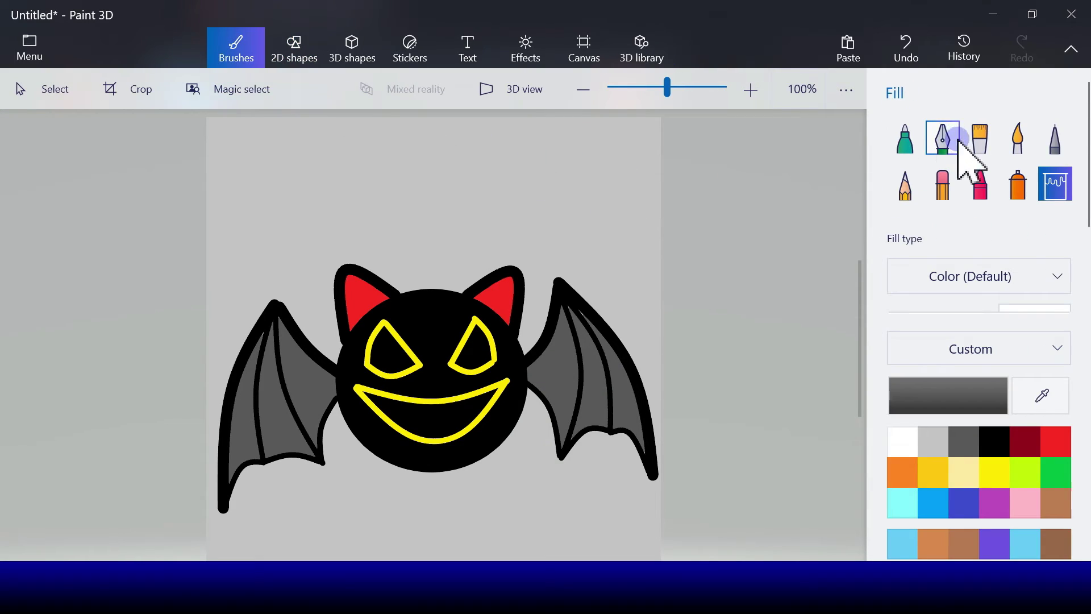
click(995, 472)
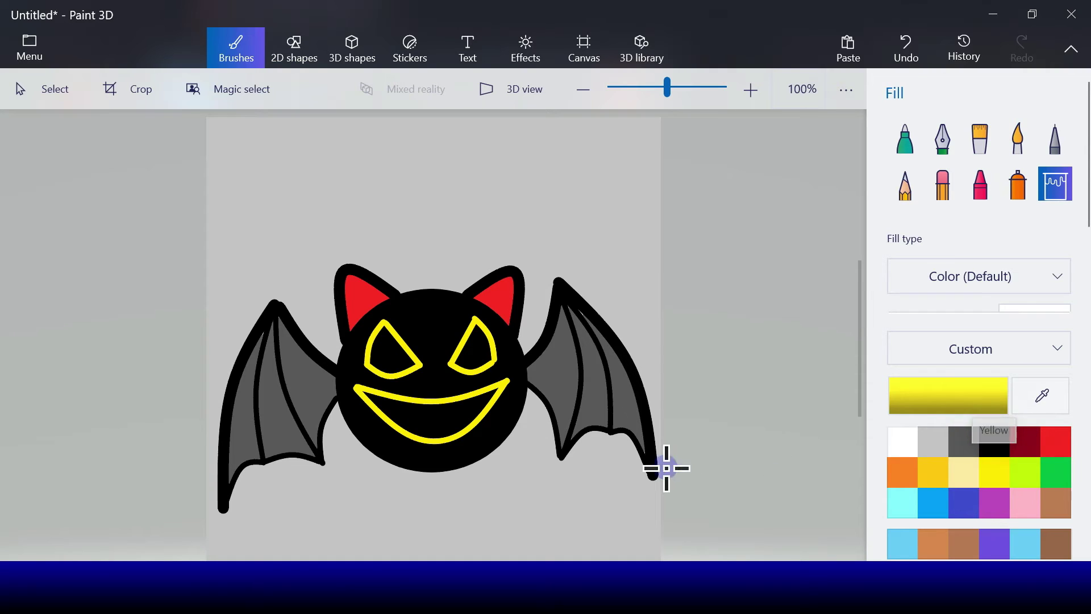
click(458, 423)
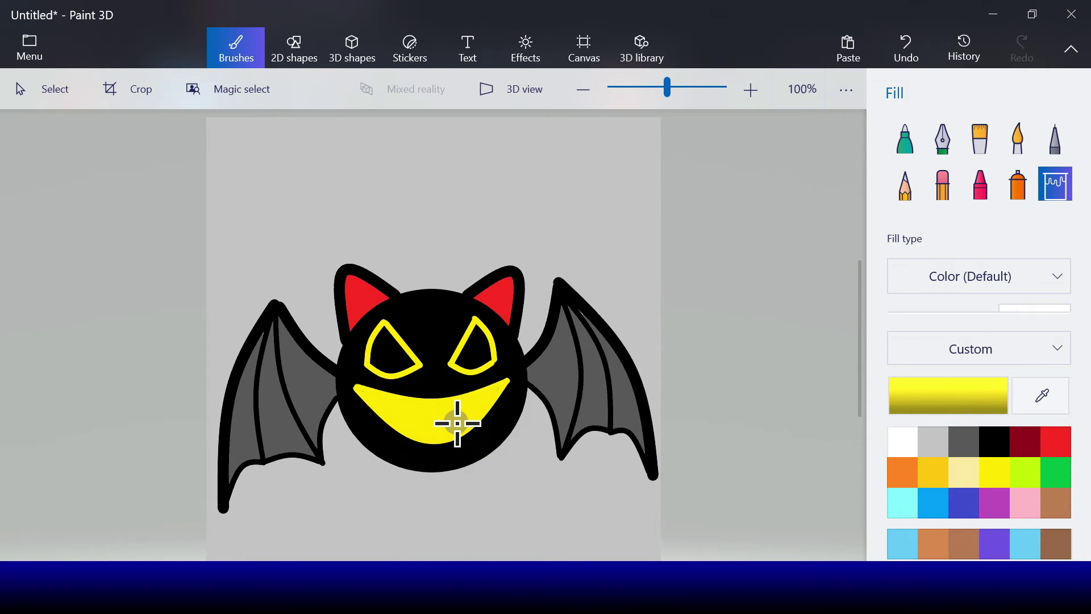
click(378, 353)
click(477, 352)
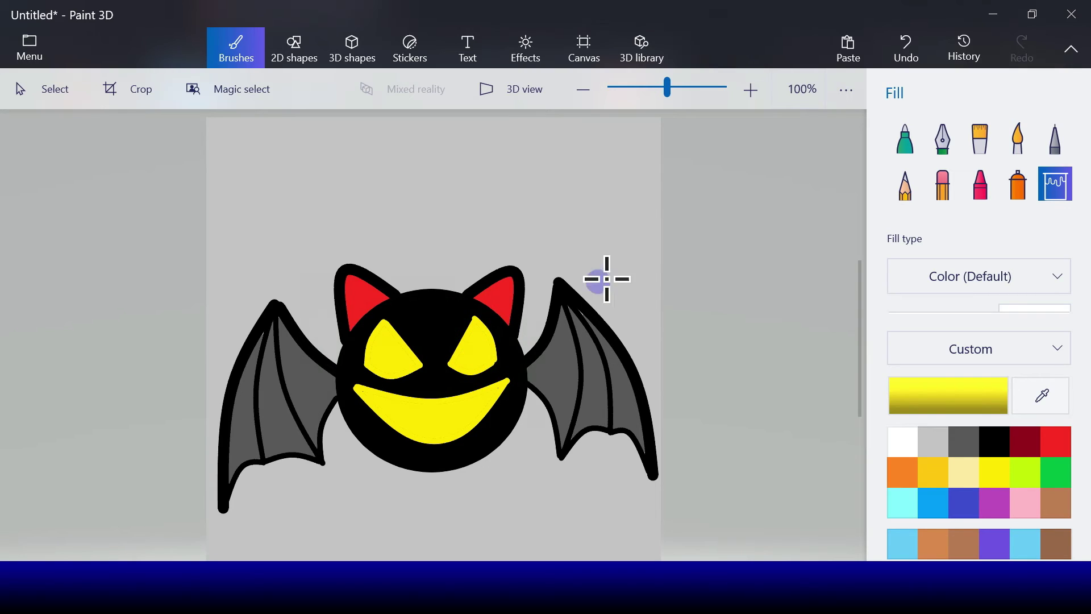
Draw a short black straight line from the mouth's upper edge, slanting down toward the center, as the left fang's outer side
click(289, 53)
click(905, 159)
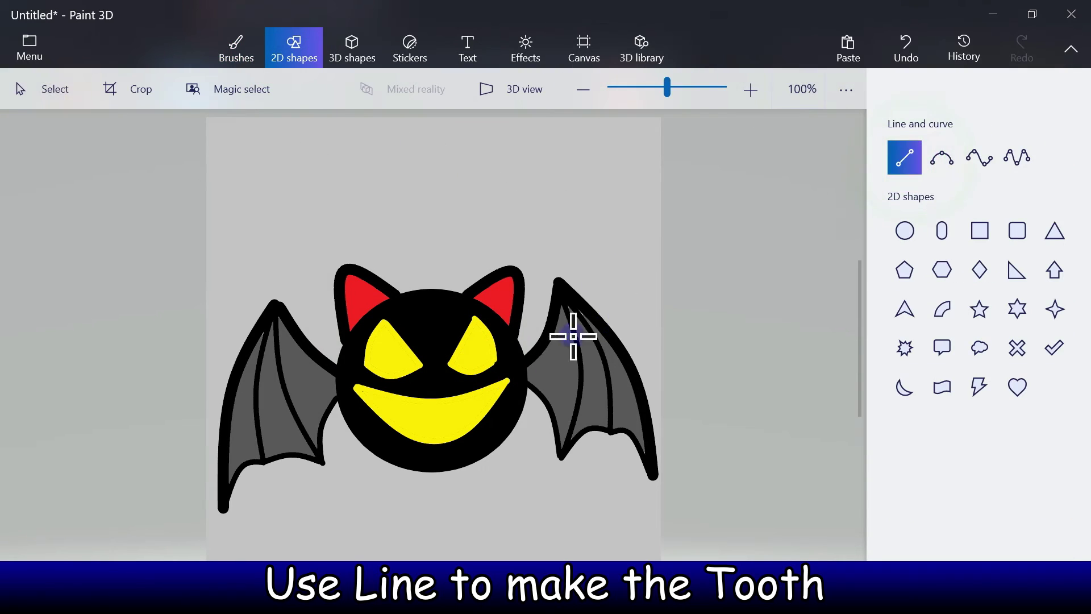
drag(388, 390, 397, 417)
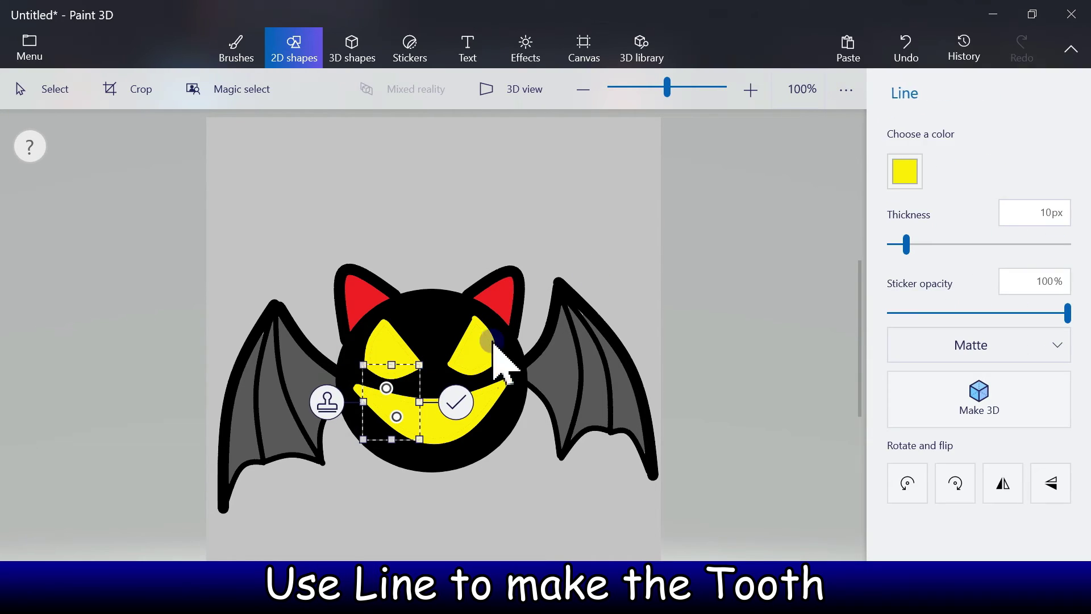
click(919, 186)
click(923, 235)
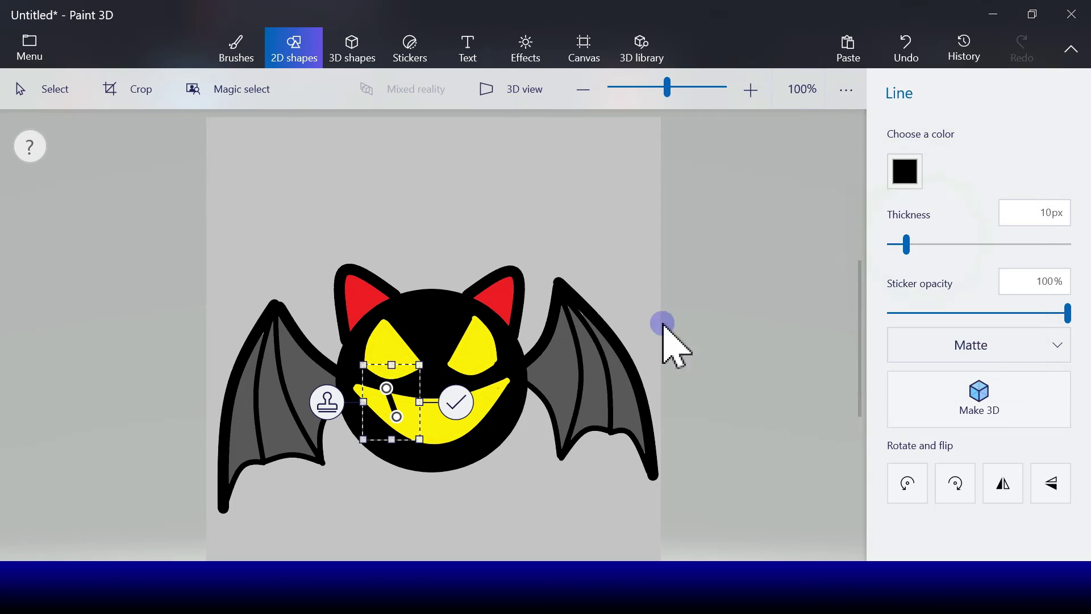
click(456, 404)
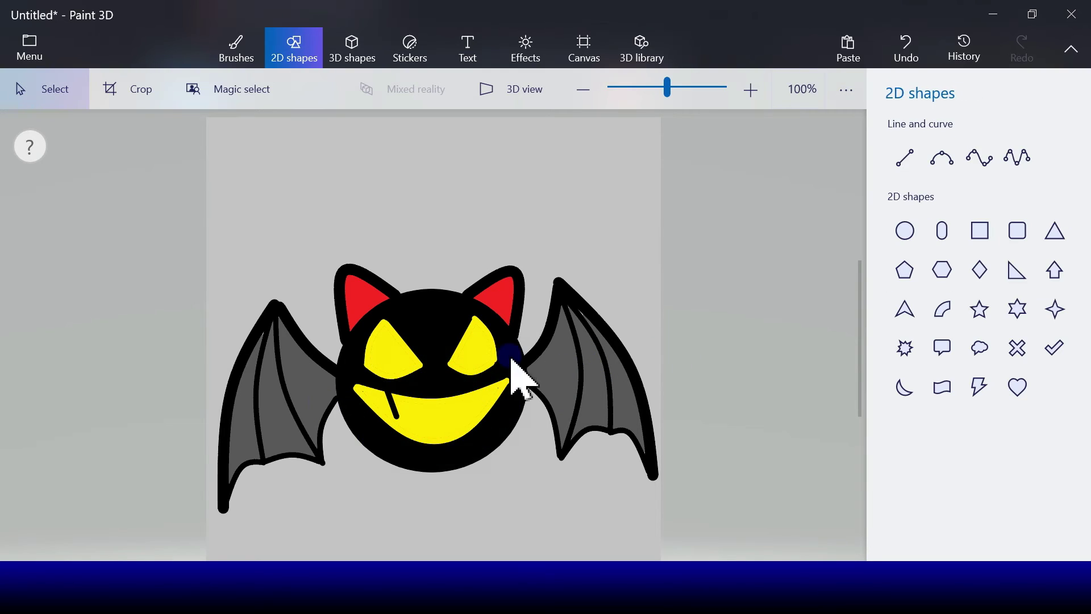
Draw a mirrored short black line slanting down toward the mouth's center as the right fang's outer side
click(908, 163)
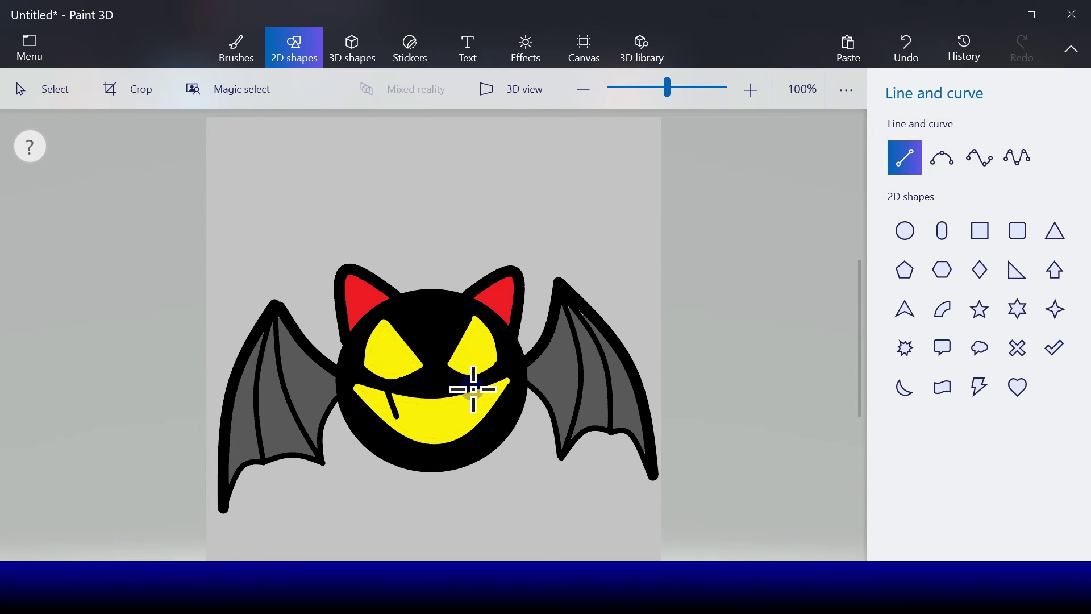
drag(476, 389, 466, 416)
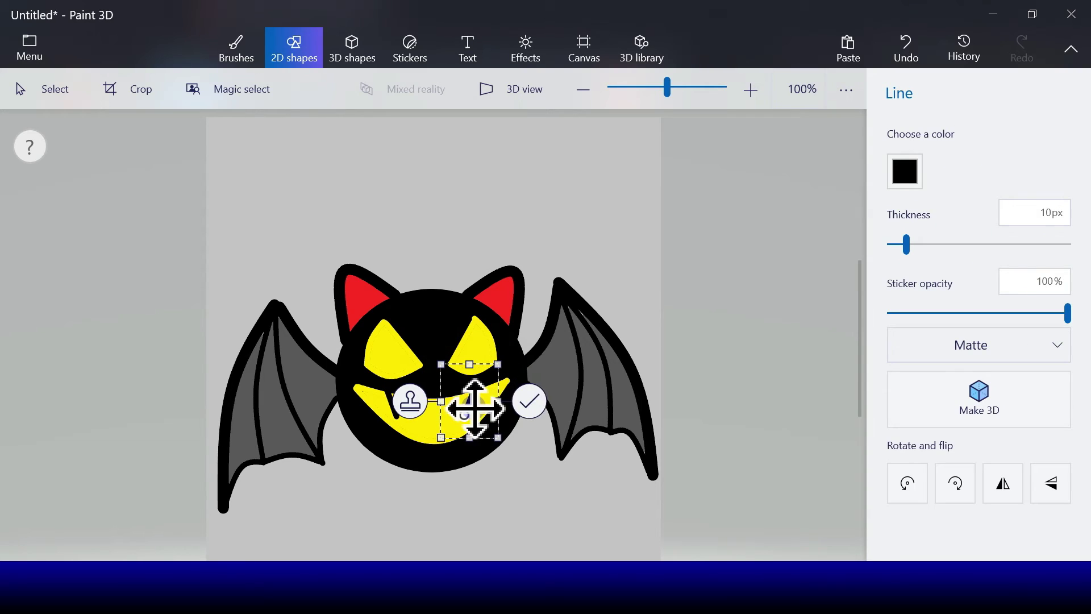
click(530, 400)
Close both fangs with short black lines from the mouth's upper edge to the fang tips as their inner sides
click(903, 159)
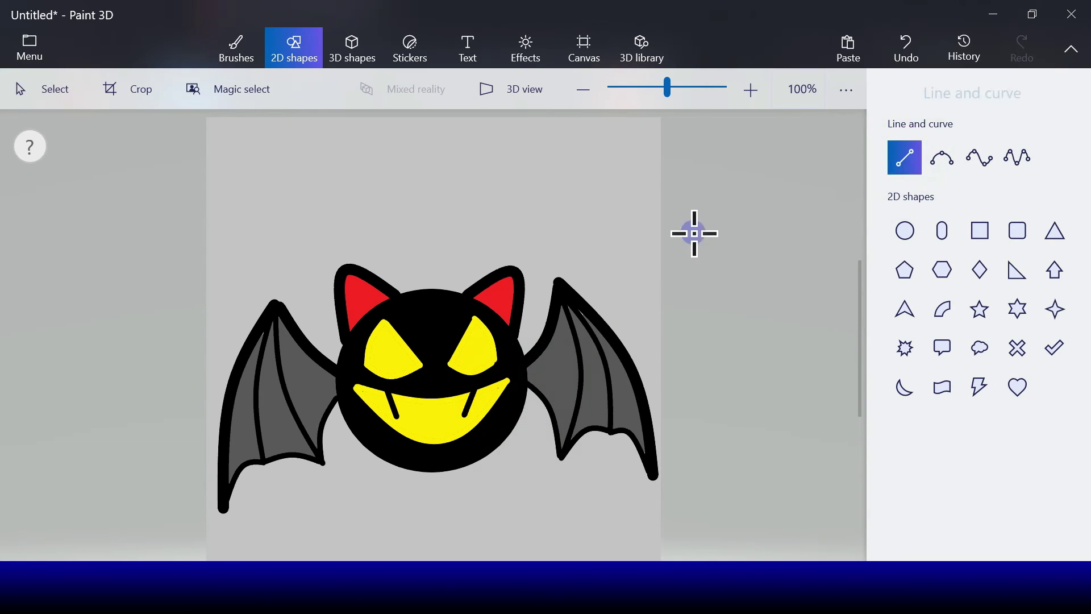
drag(394, 391, 400, 414)
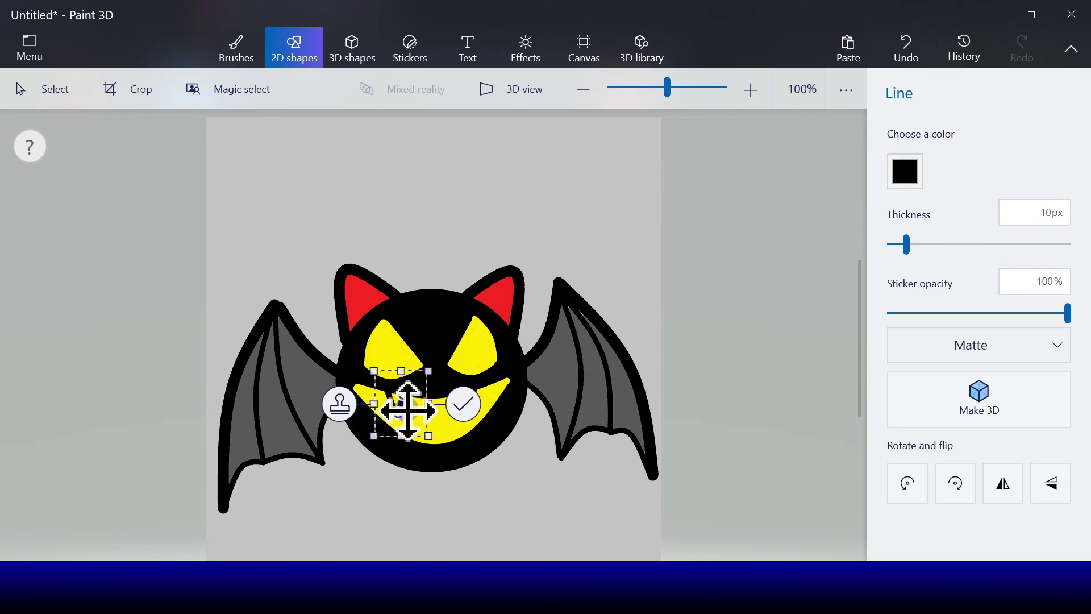
click(461, 402)
click(905, 158)
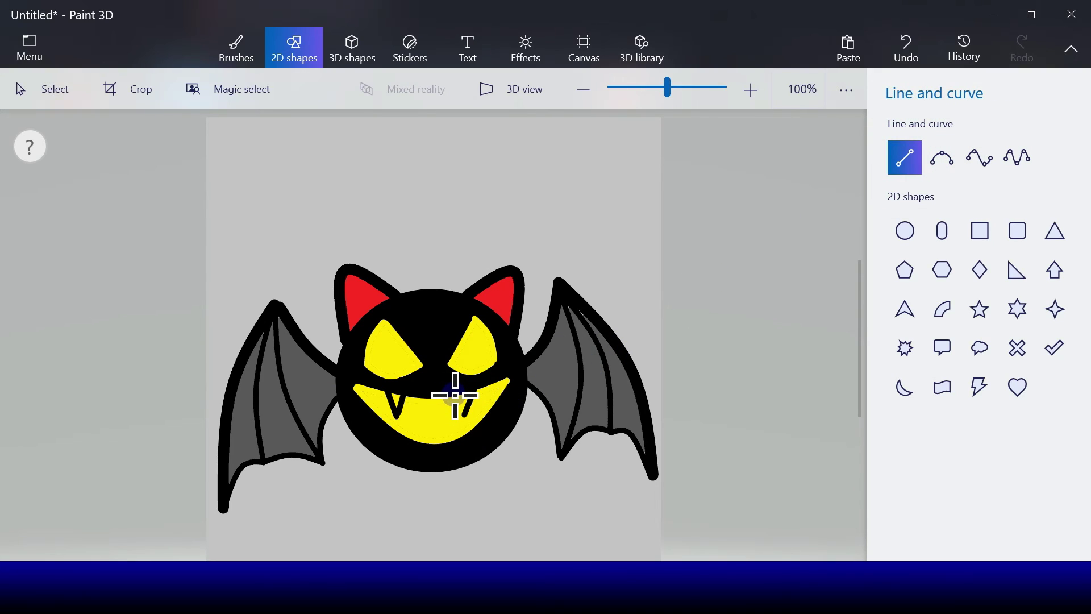
drag(461, 392, 466, 415)
click(521, 399)
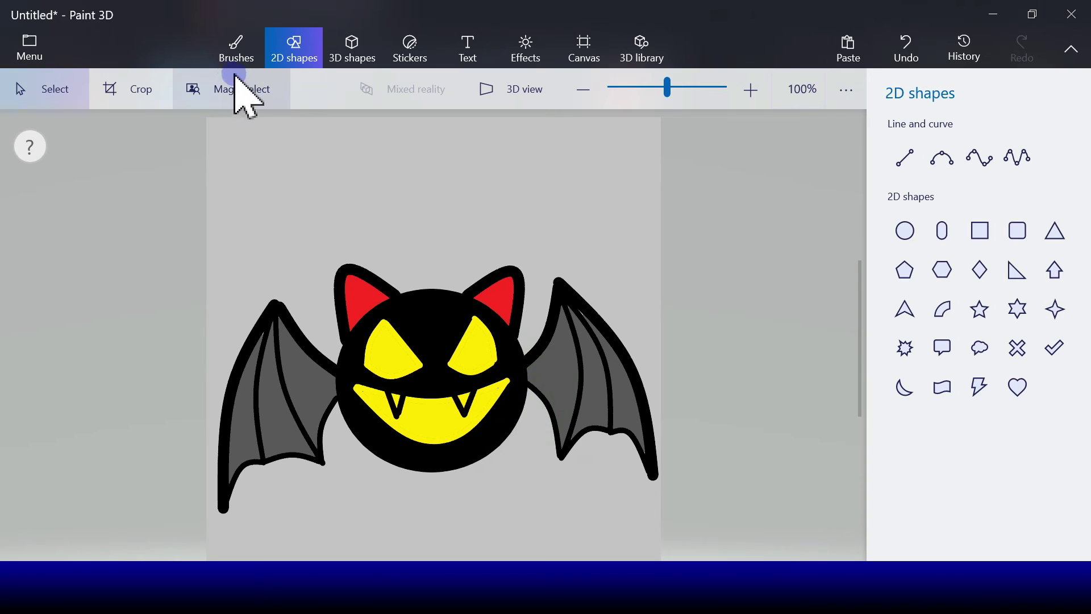
Fill the insides of both fangs with black
click(228, 50)
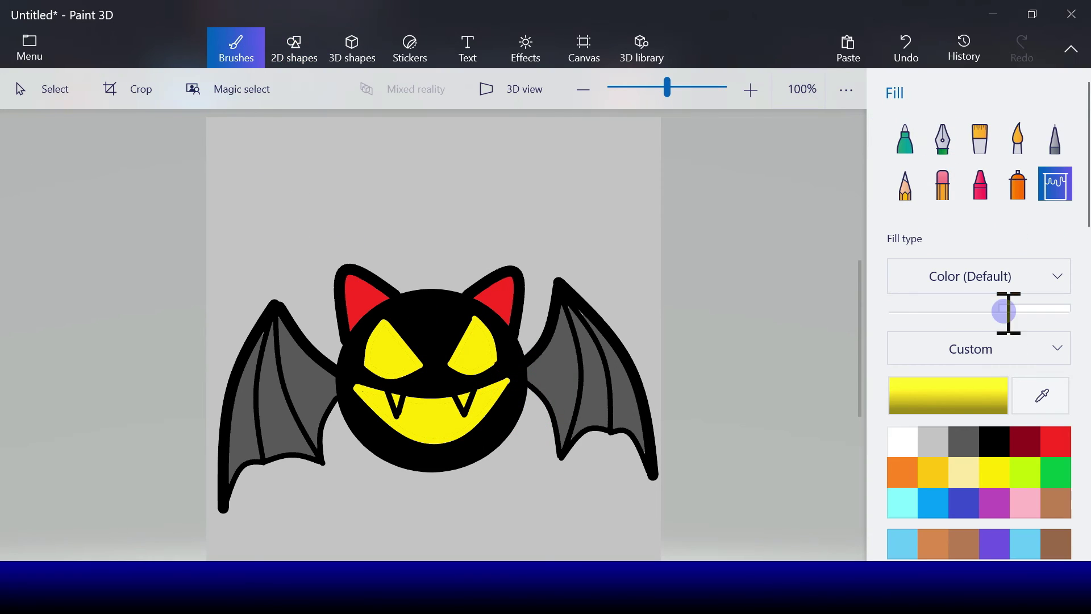
click(996, 441)
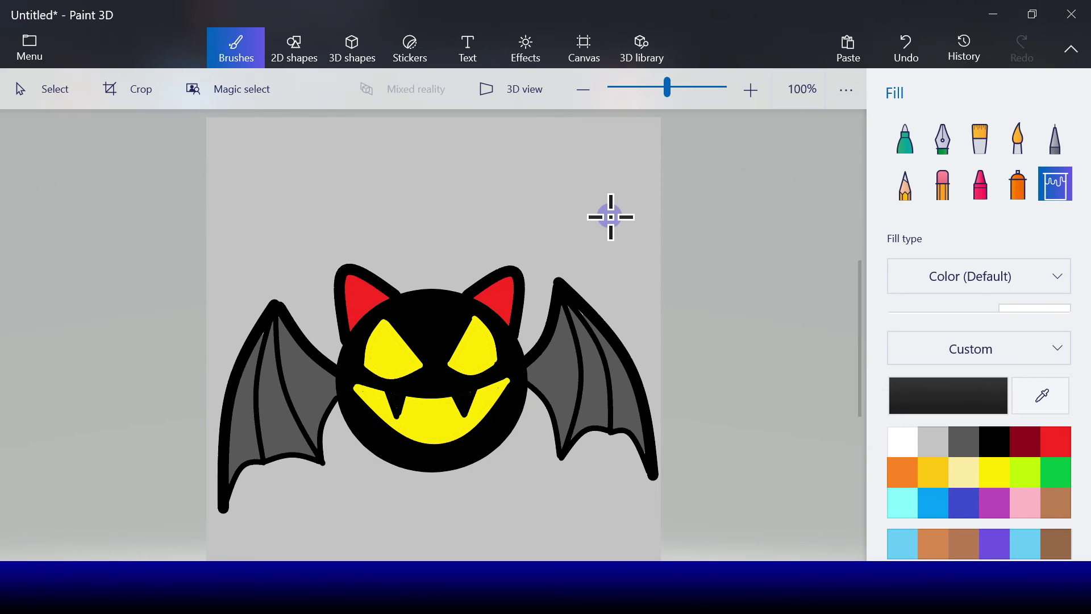
Draw a small solid black circle in the lower inner part of the left eye as its pupil
click(294, 55)
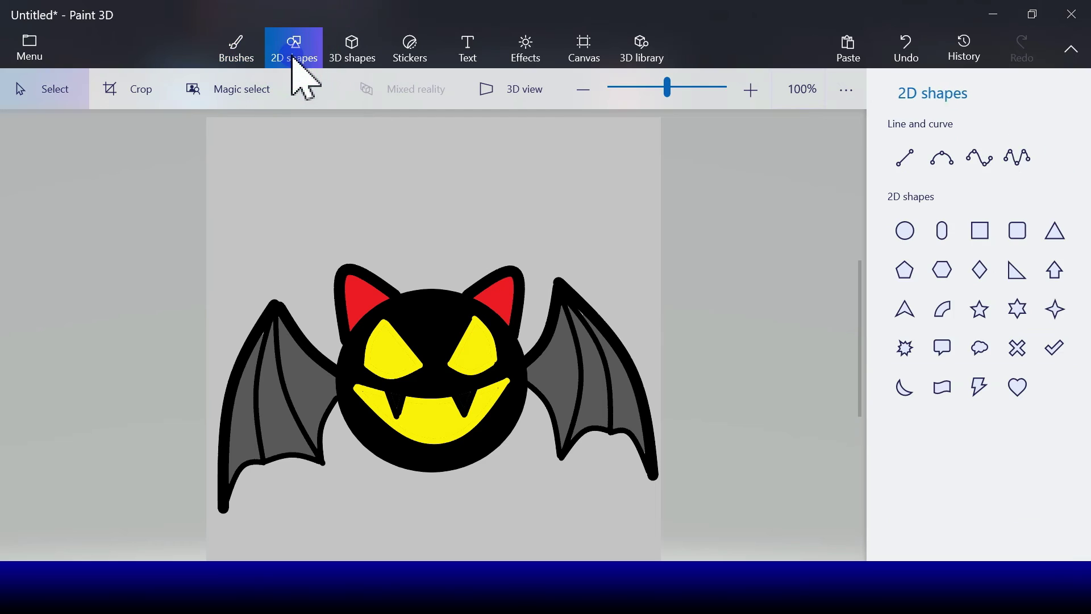
click(236, 54)
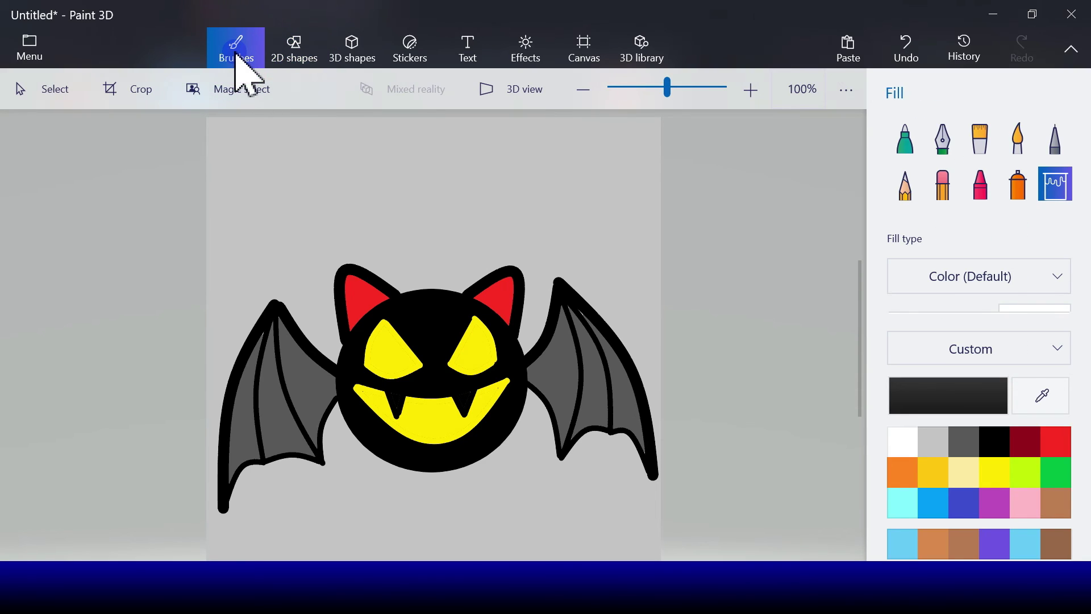
click(293, 54)
click(908, 232)
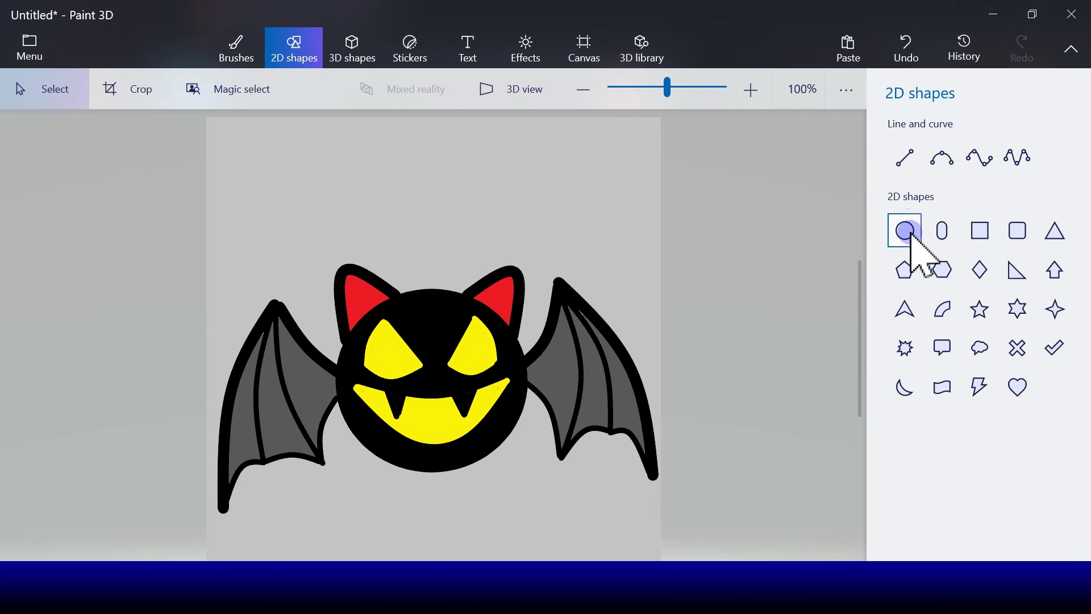
drag(393, 352, 414, 370)
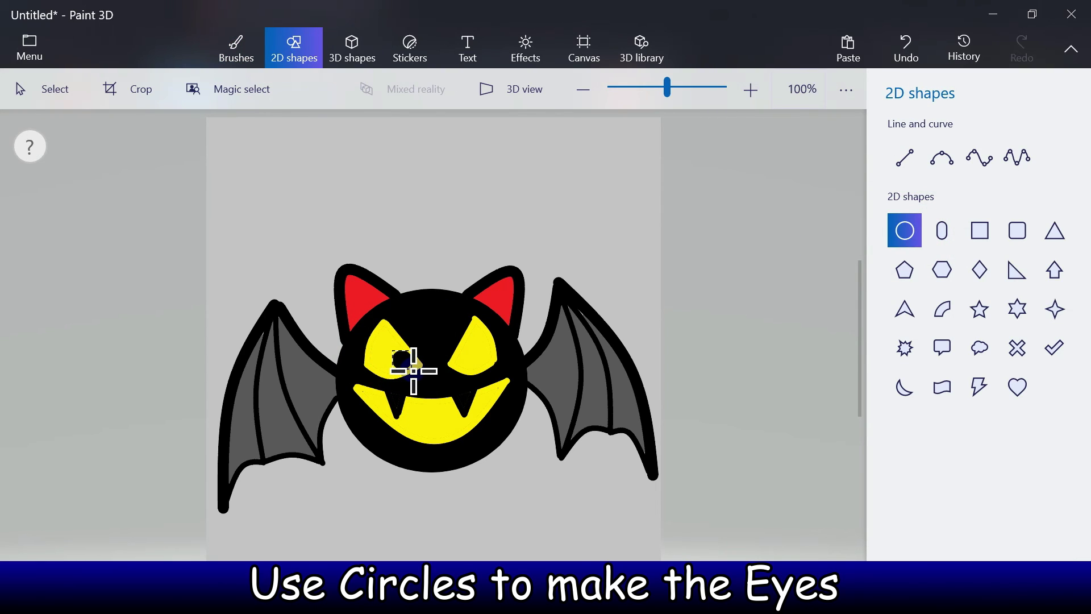
drag(413, 371, 405, 363)
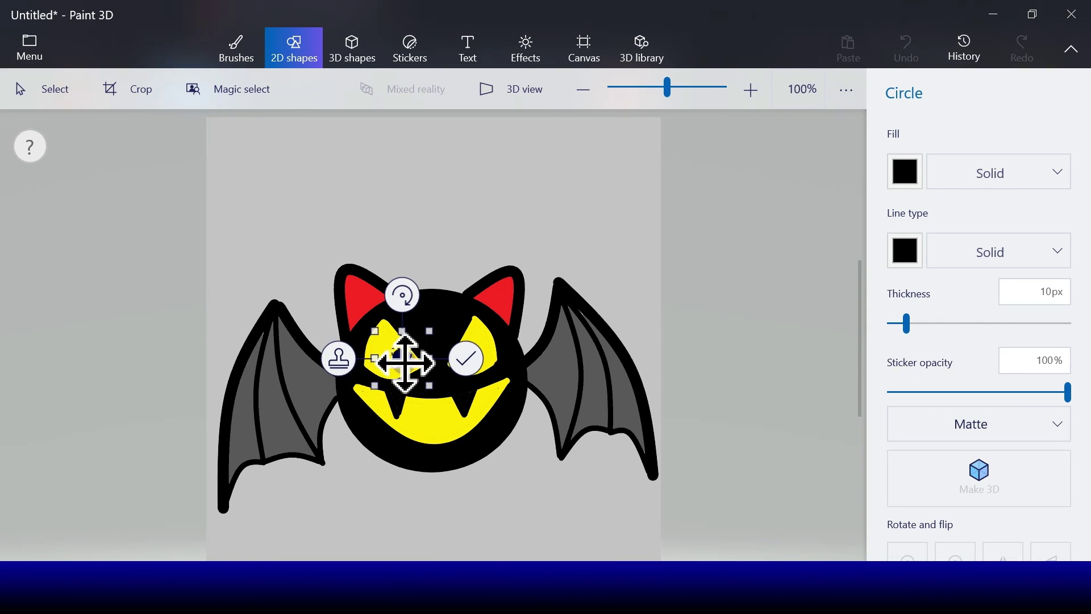
key(Escape)
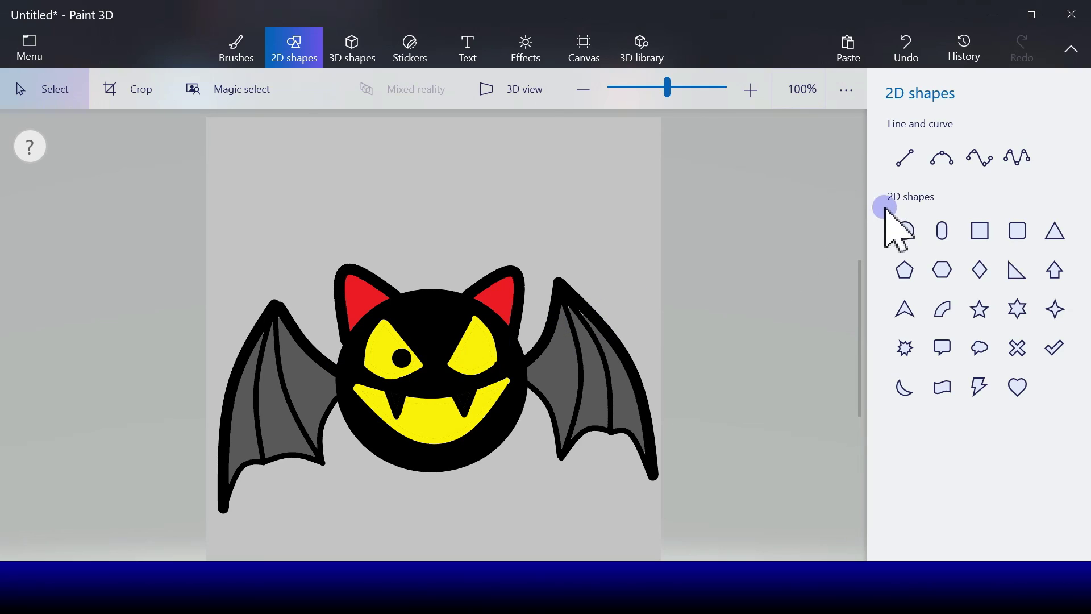
Draw a matching small solid black circle in the lower inner part of the right eye as its pupil
click(907, 228)
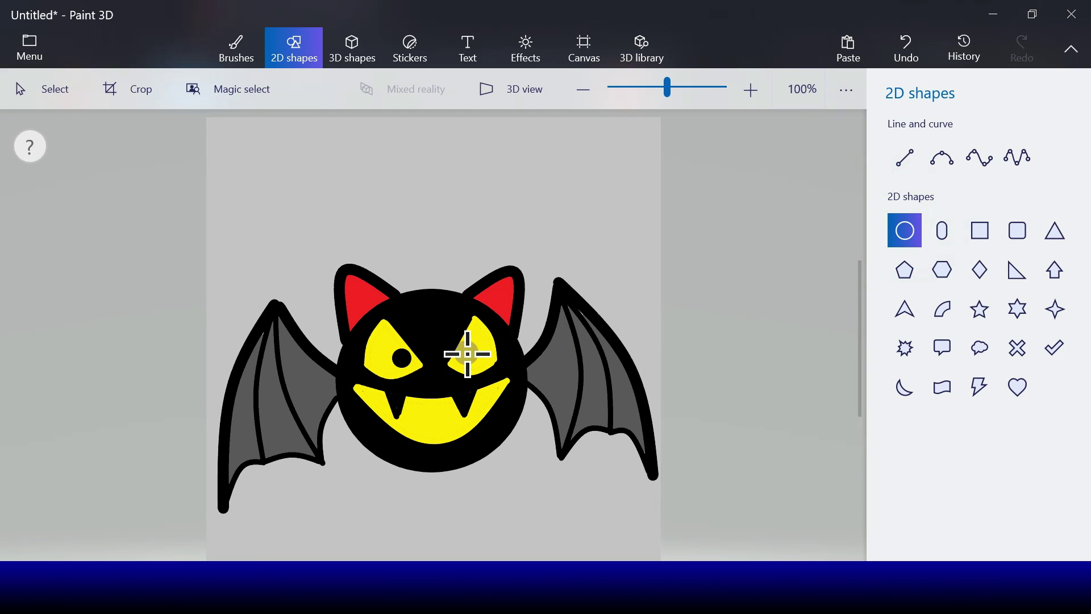
drag(473, 347, 461, 362)
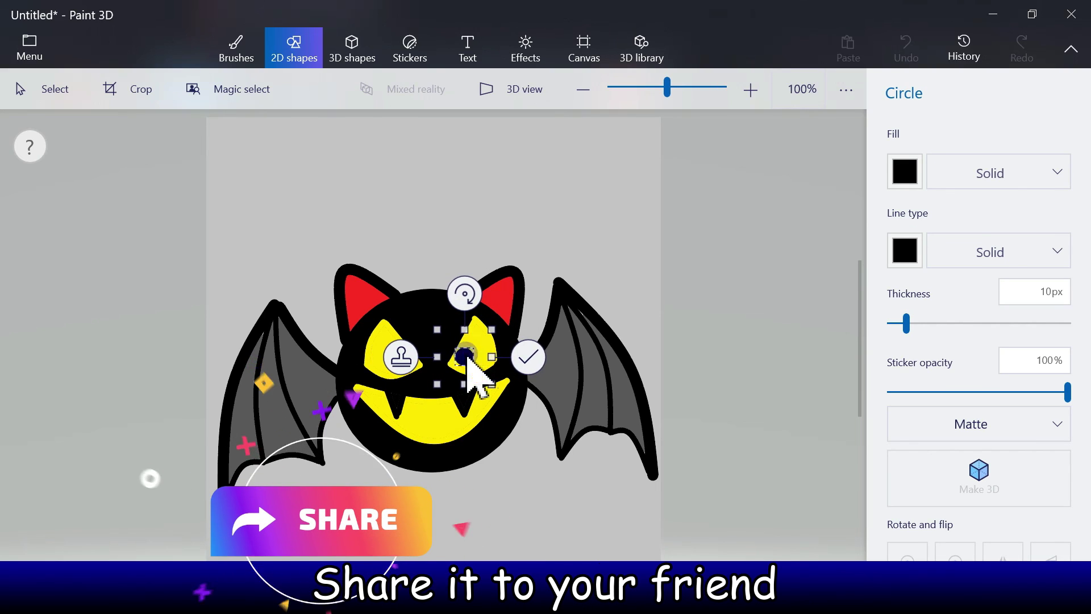
click(528, 356)
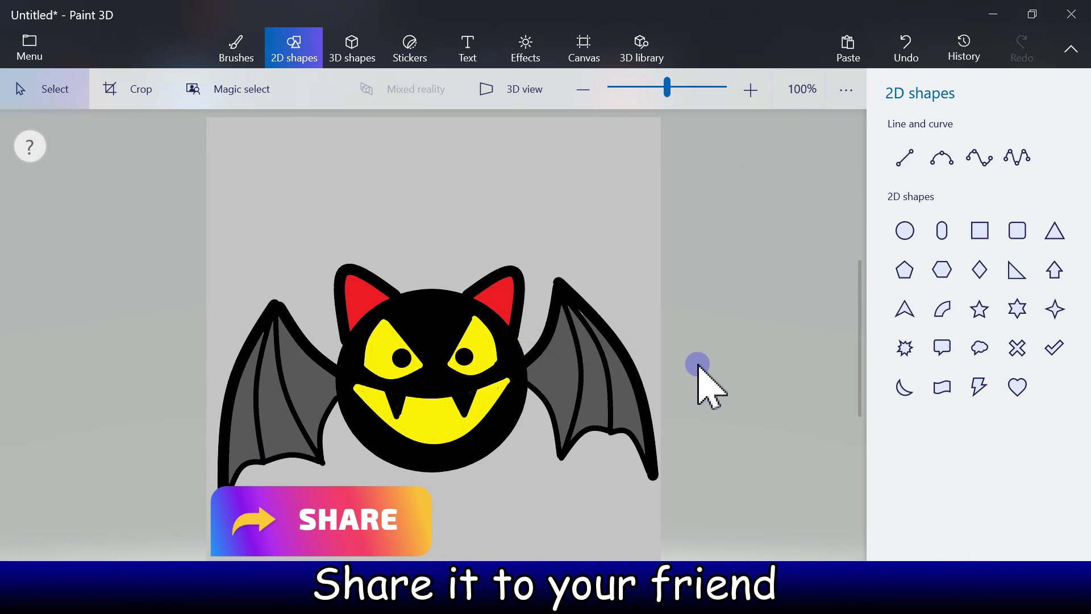